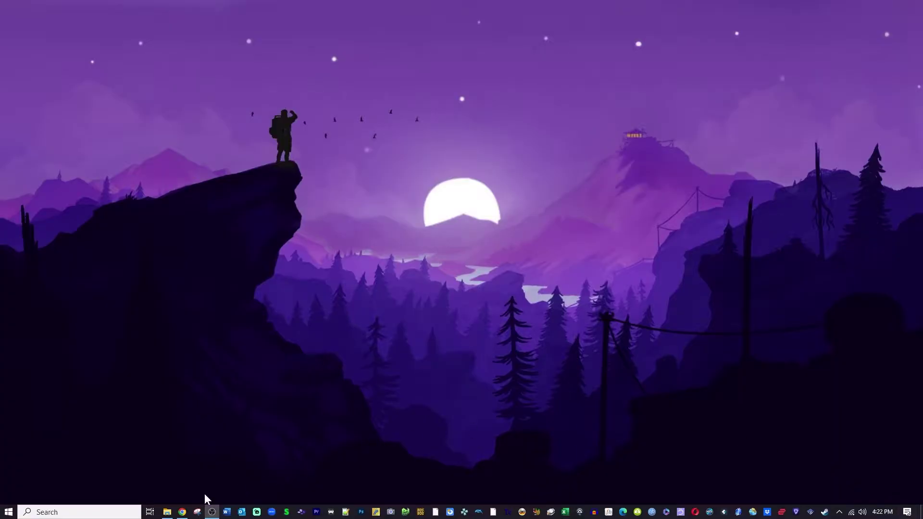
click(166, 513)
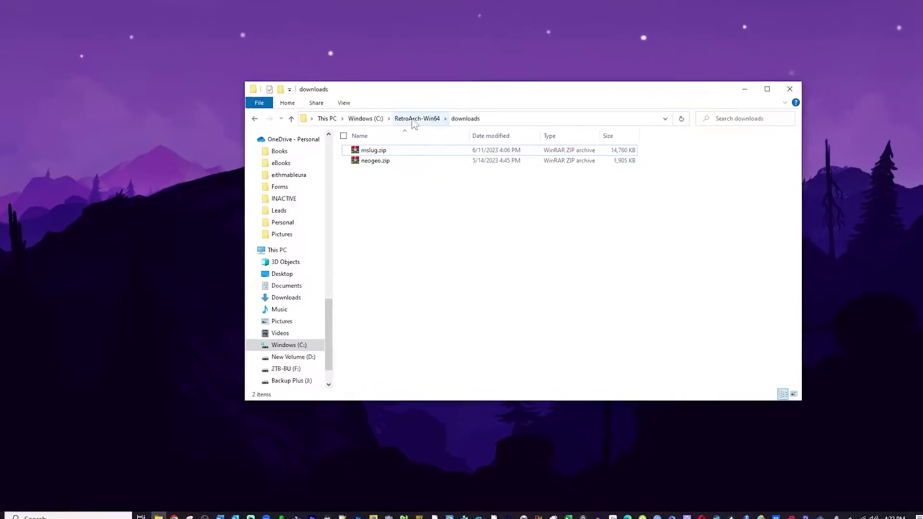
click(415, 119)
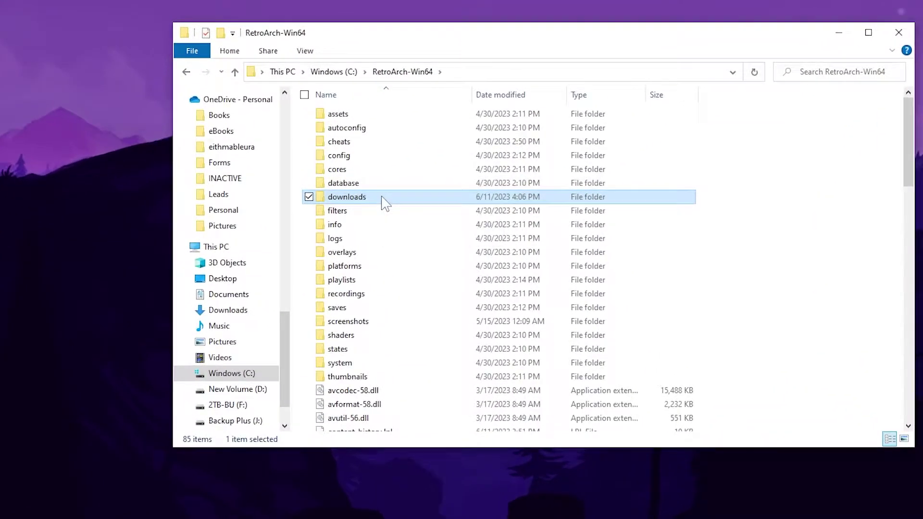
double_click(384, 202)
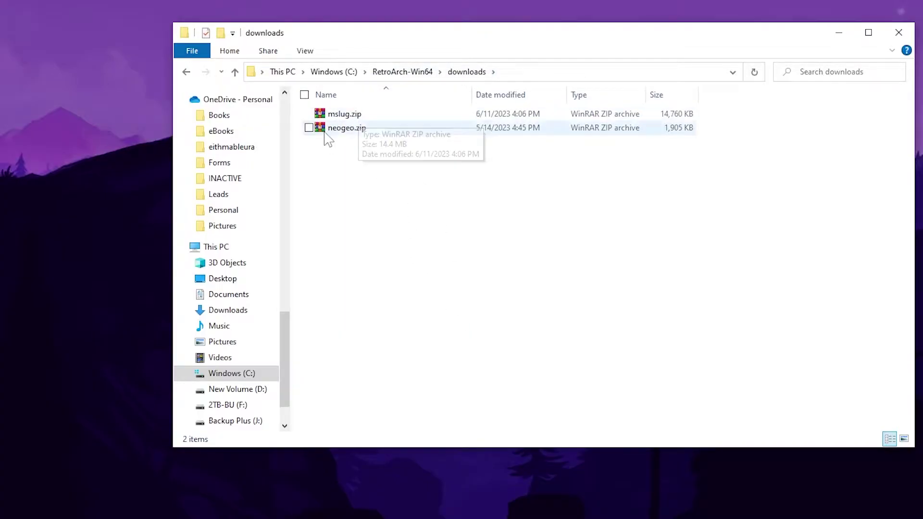
double_click(392, 129)
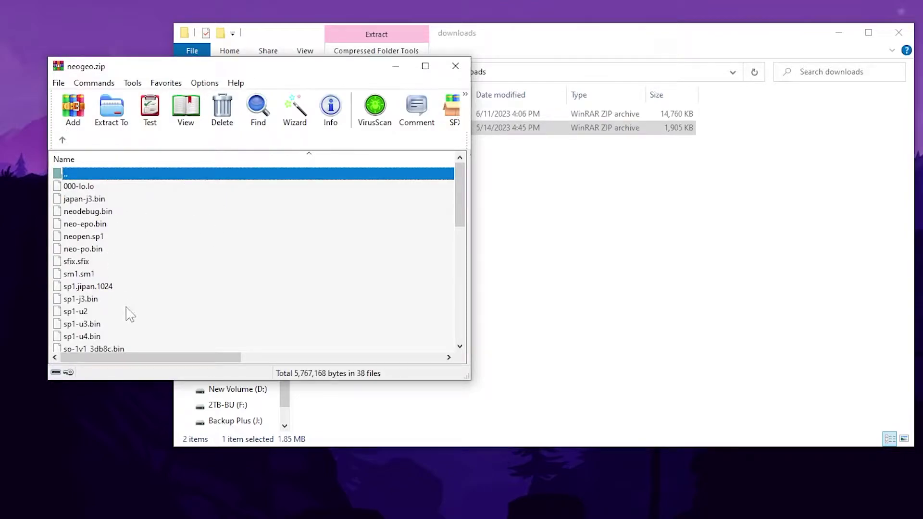
scroll(136, 330, down, 6)
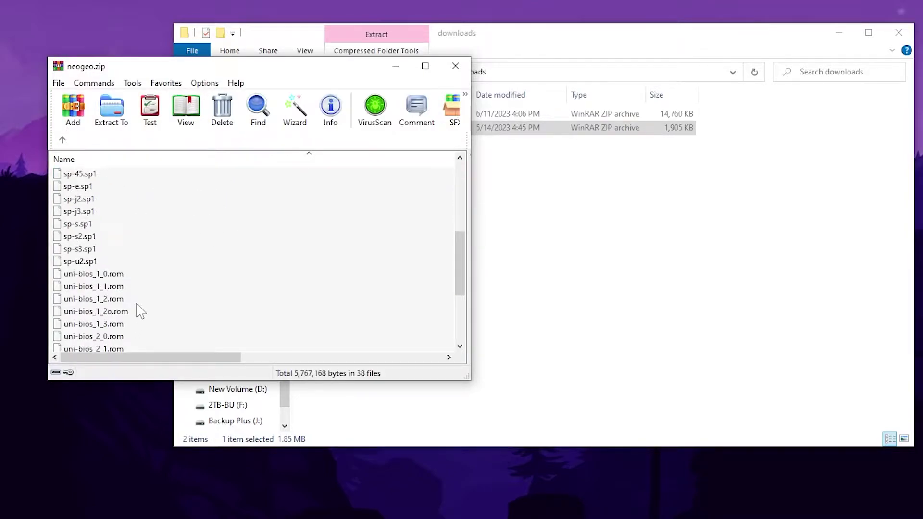
scroll(105, 299, down, 3)
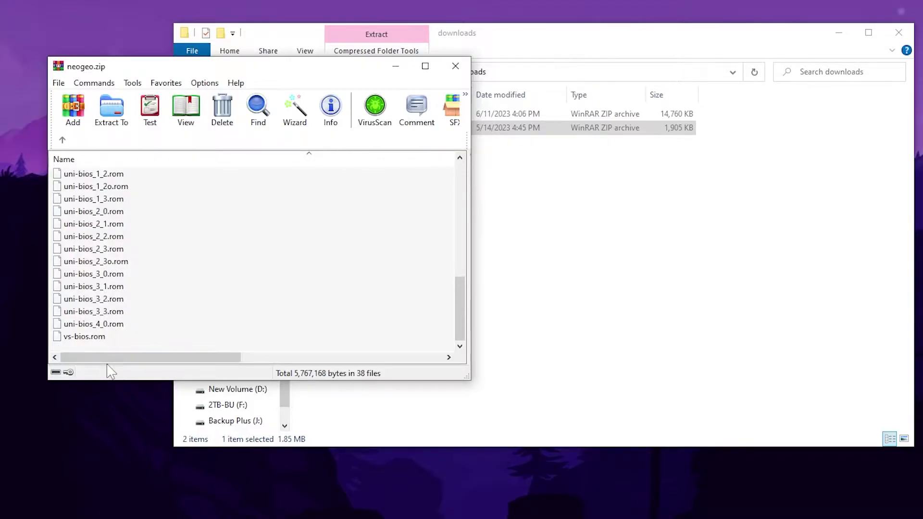
scroll(248, 306, up, 4)
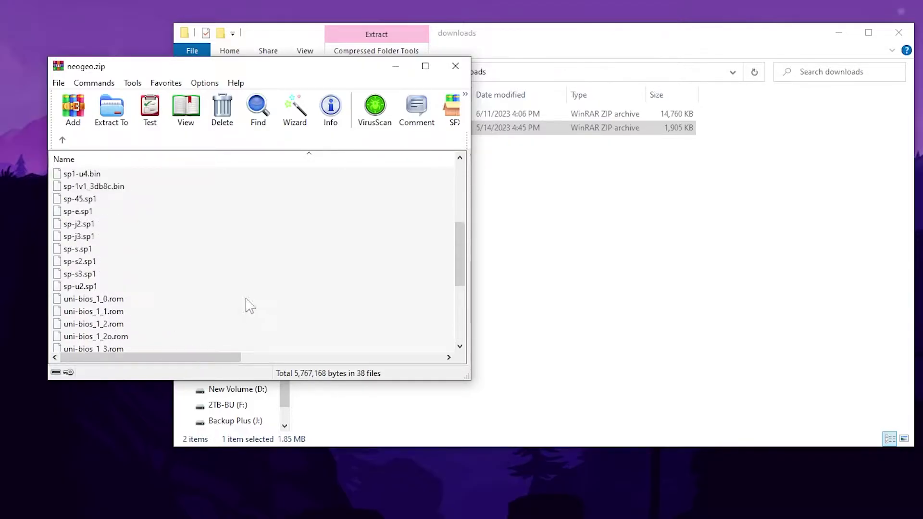
click(457, 62)
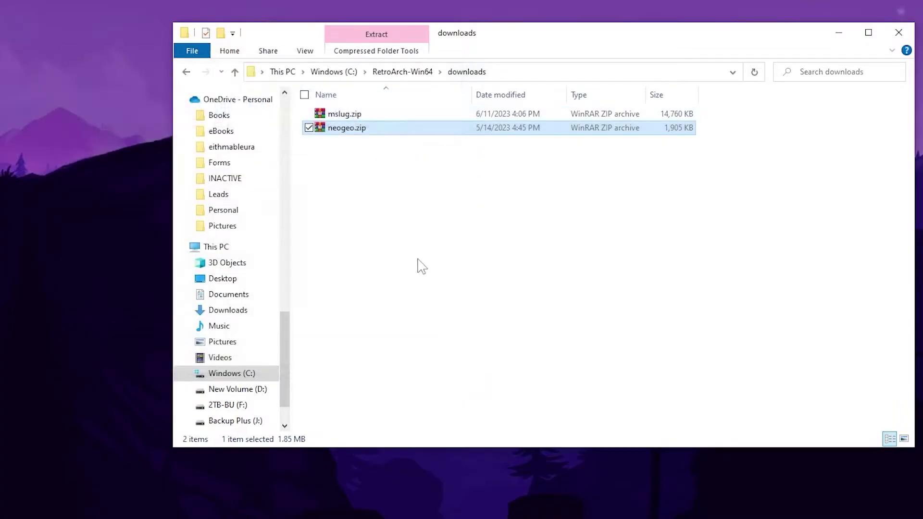
double_click(366, 116)
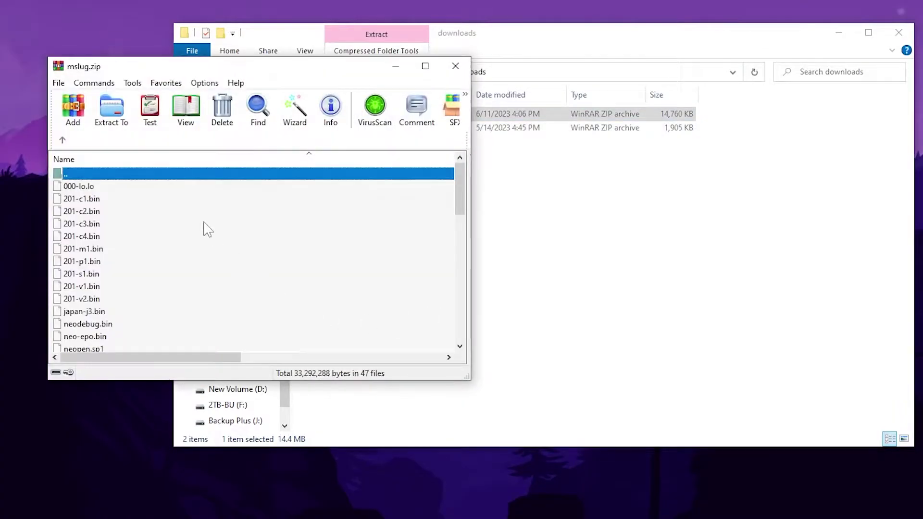
scroll(149, 270, down, 7)
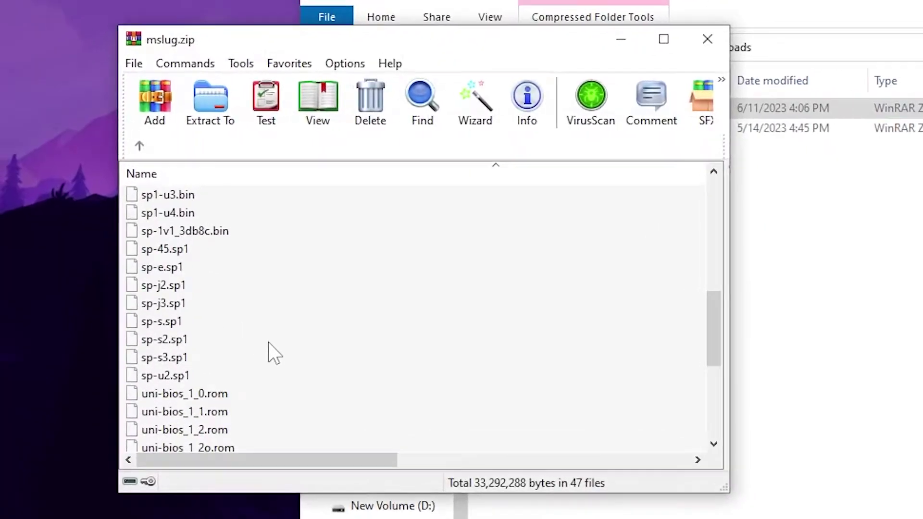
scroll(271, 356, down, 3)
scroll(303, 375, down, 2)
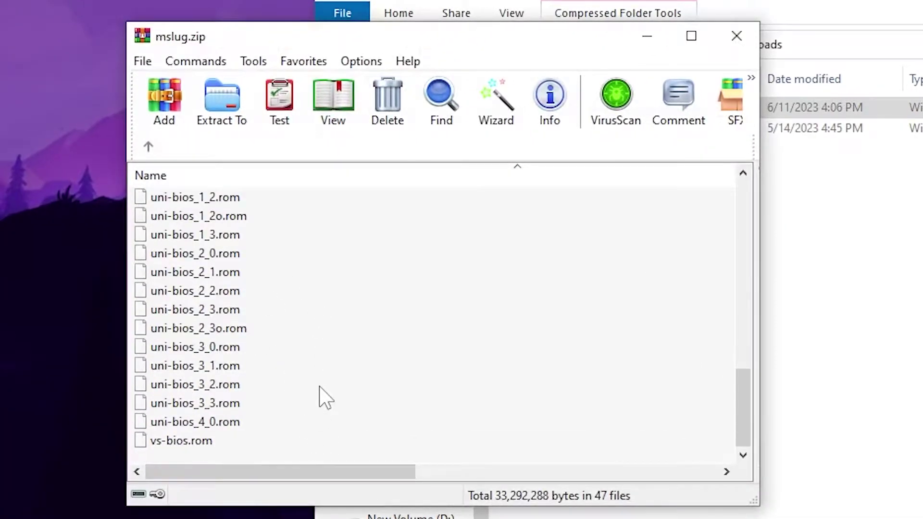
scroll(319, 386, up, 11)
click(181, 235)
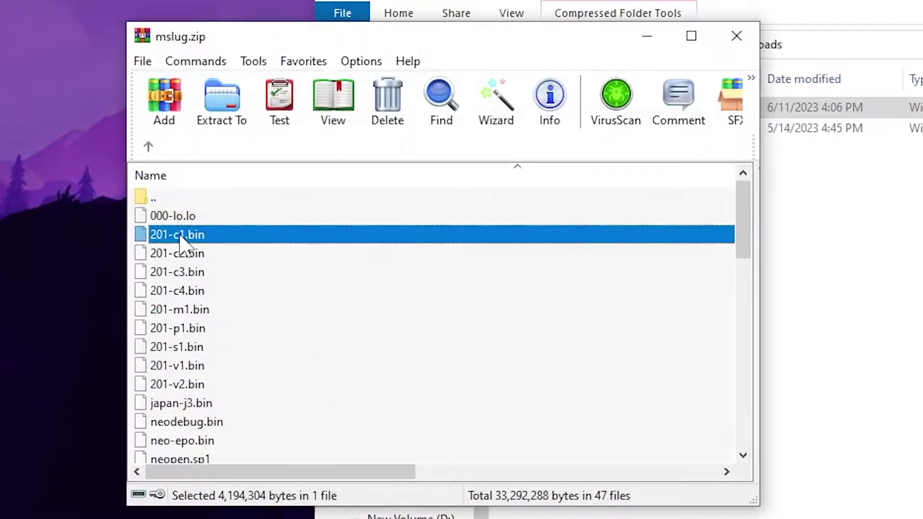
click(182, 385)
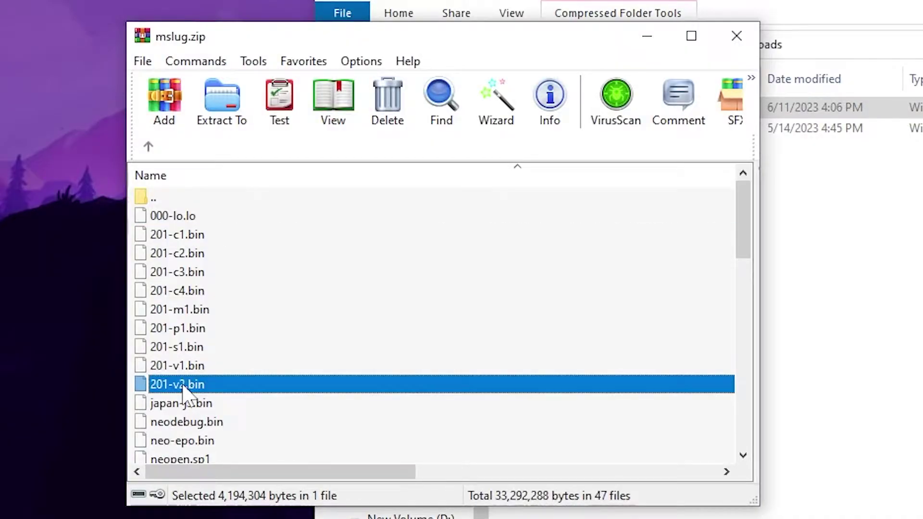
click(231, 227)
scroll(273, 374, down, 4)
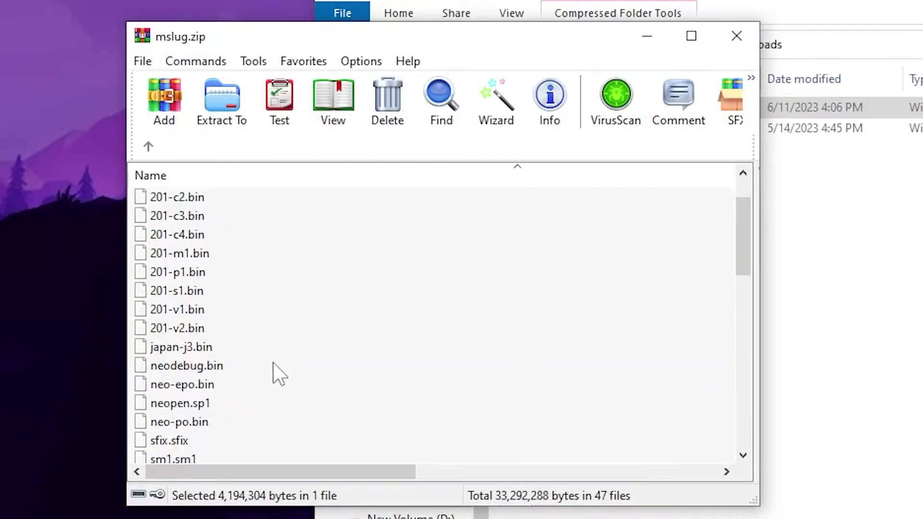
scroll(273, 374, down, 4)
scroll(289, 375, up, 7)
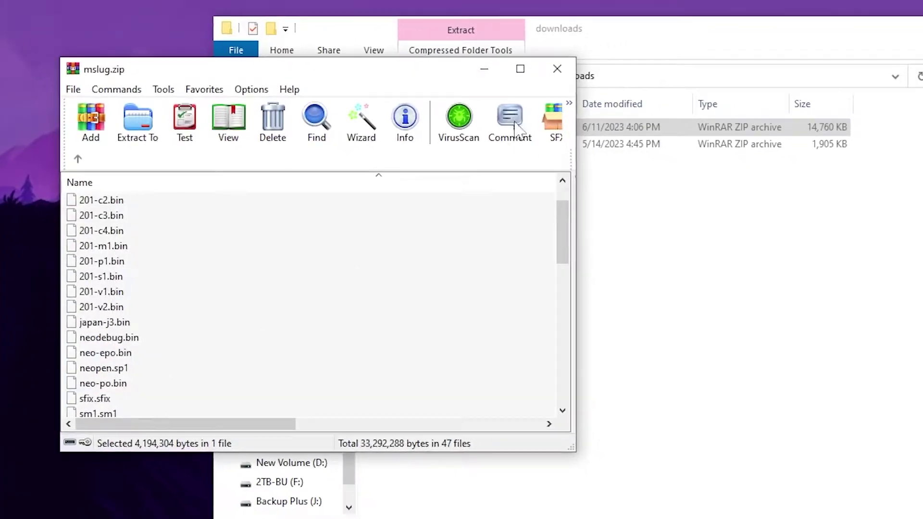
click(486, 89)
click(430, 151)
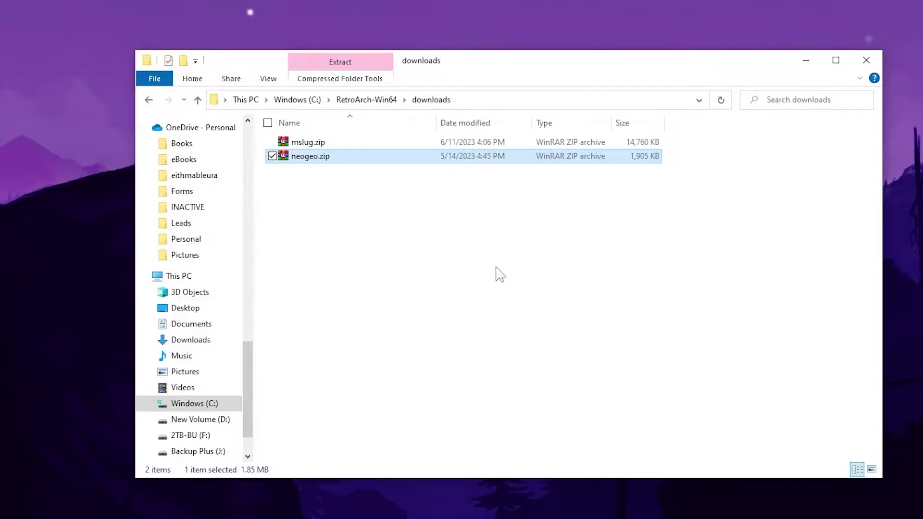
Step: Delete neogeo.zip from Downloads and switch to Chrome's Universe BIOS download page (v4.0 MVS/AES)
key(Delete)
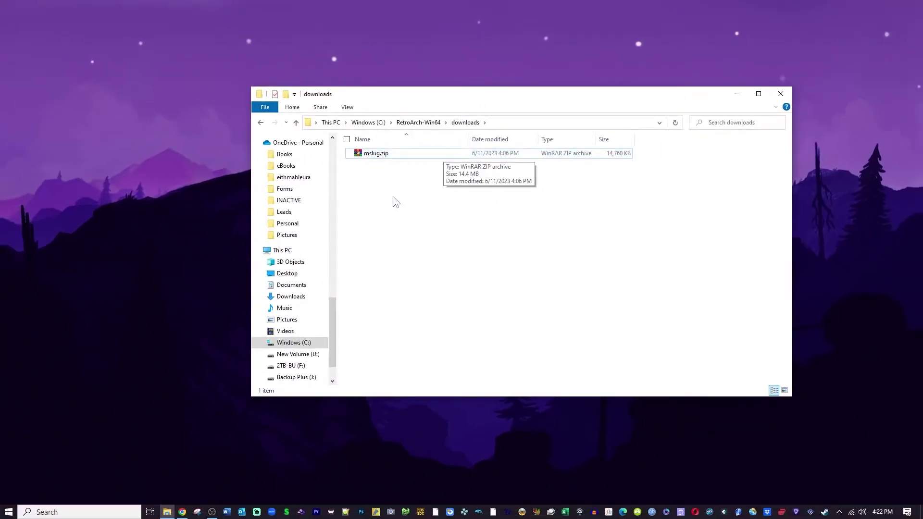
click(182, 513)
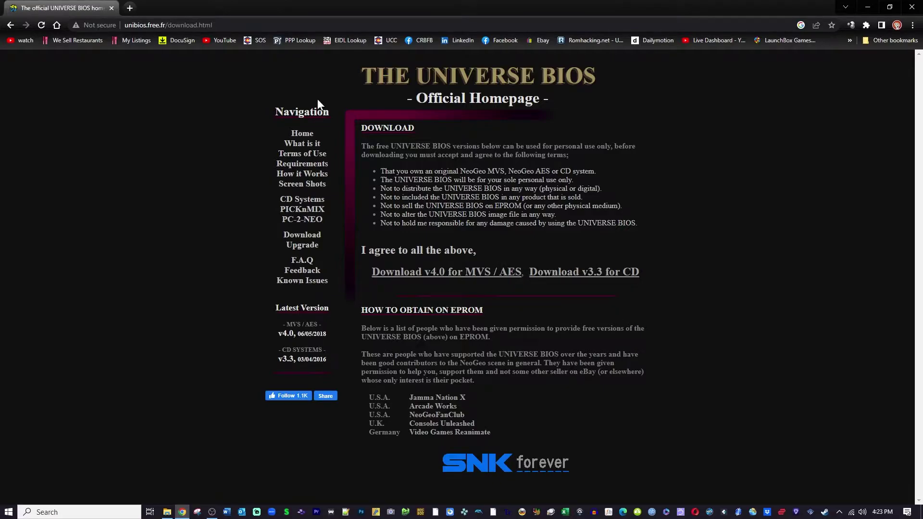
Step: Return to File Explorer and open mslug.zip in WinRAR to view its contents
click(868, 7)
click(399, 155)
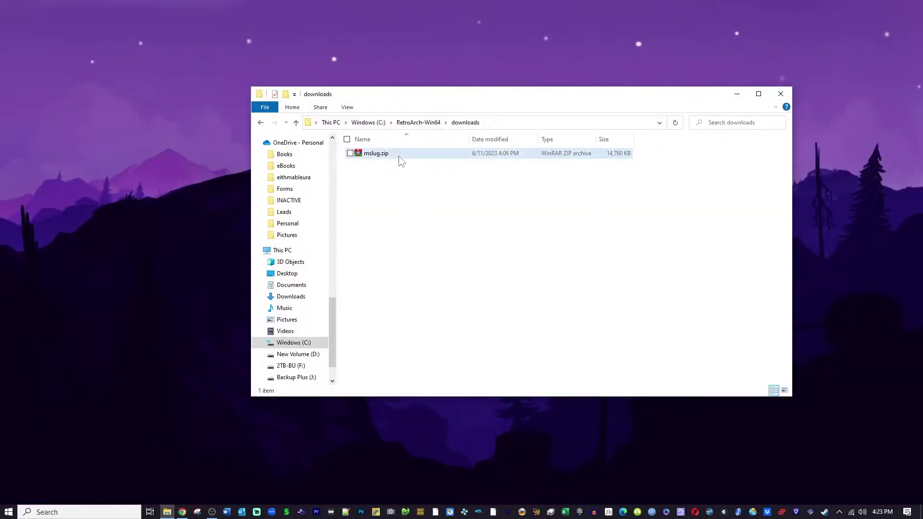
double_click(401, 160)
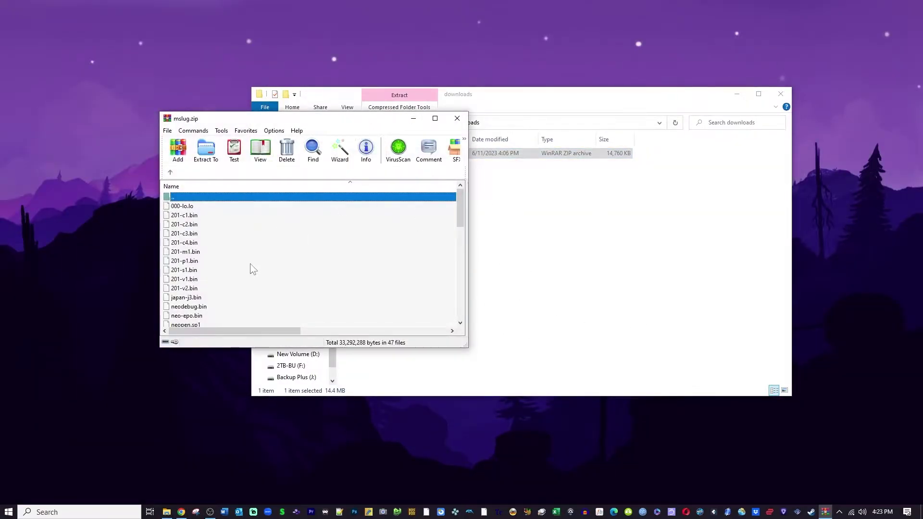
Step: Close WinRAR, deselect the file, and minimize the Downloads folder window
click(457, 118)
click(538, 310)
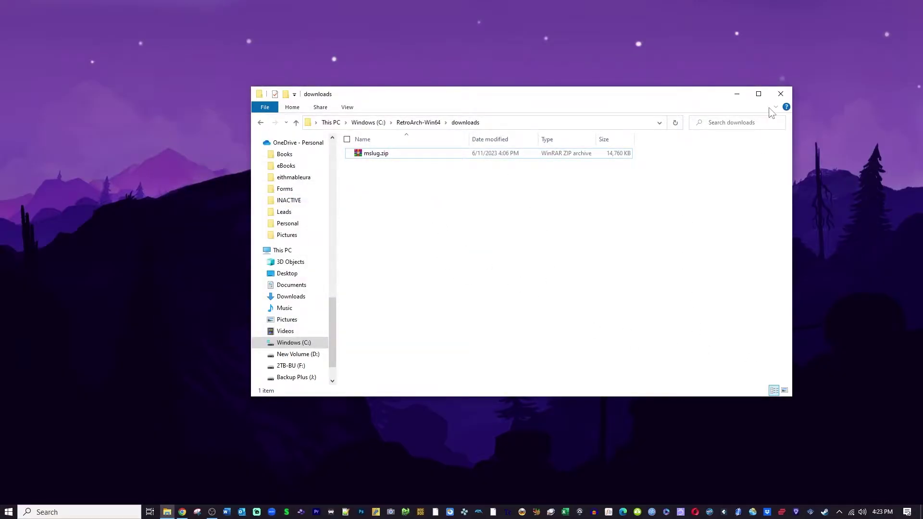
click(739, 93)
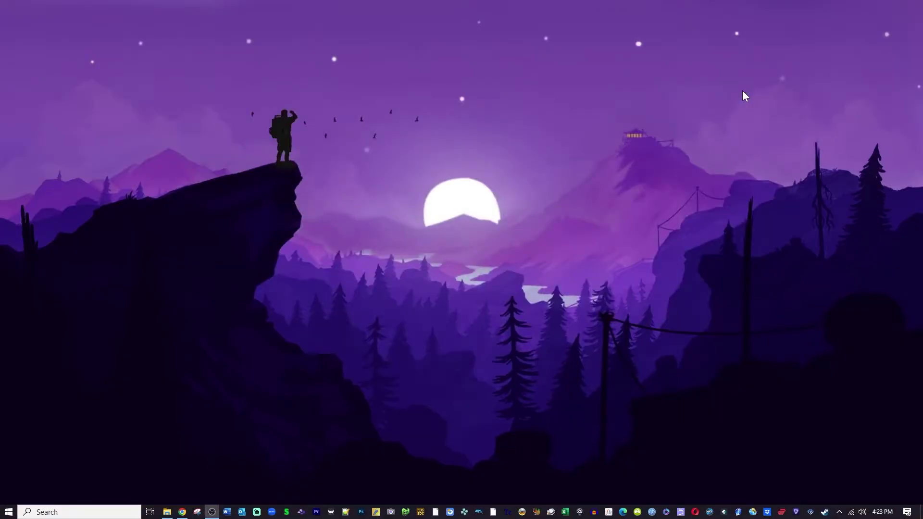
Step: Launch RetroArch, shift its window right, and load the Arcade (FinalBurn Neo) core via Load Core
click(332, 512)
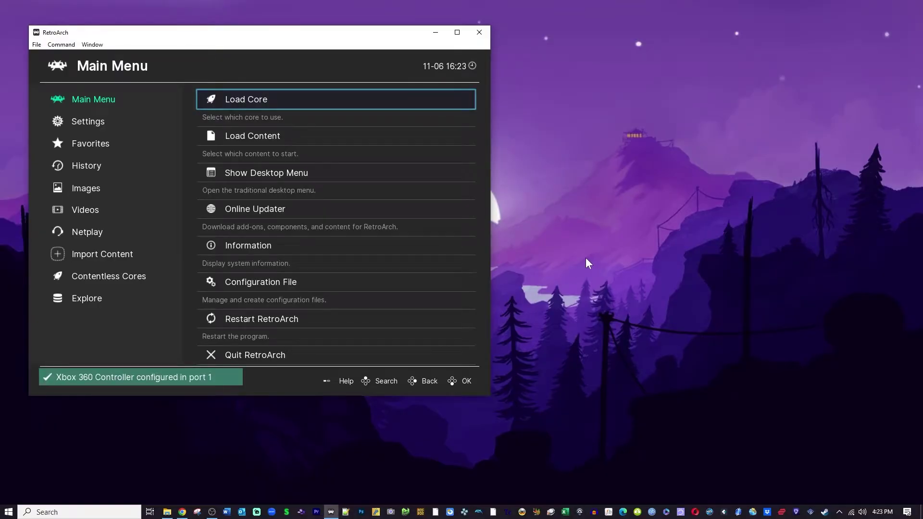
drag(296, 34, 416, 31)
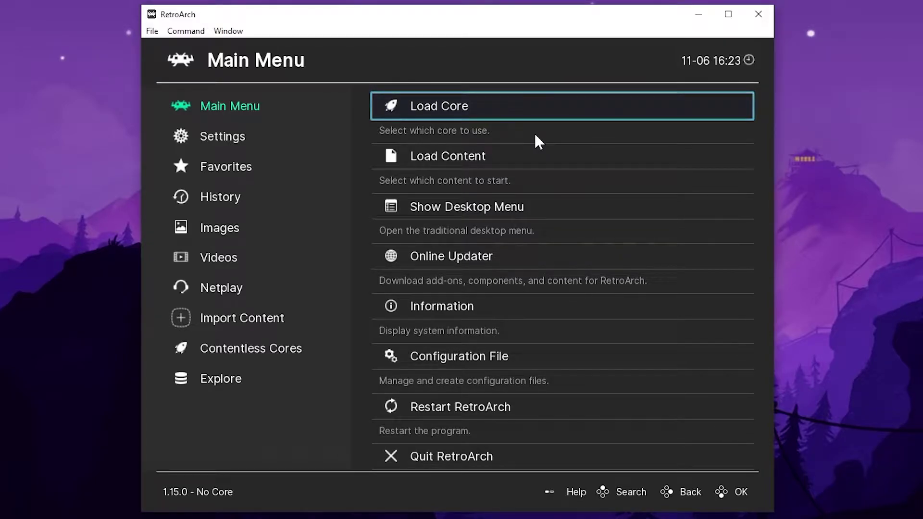
double_click(524, 106)
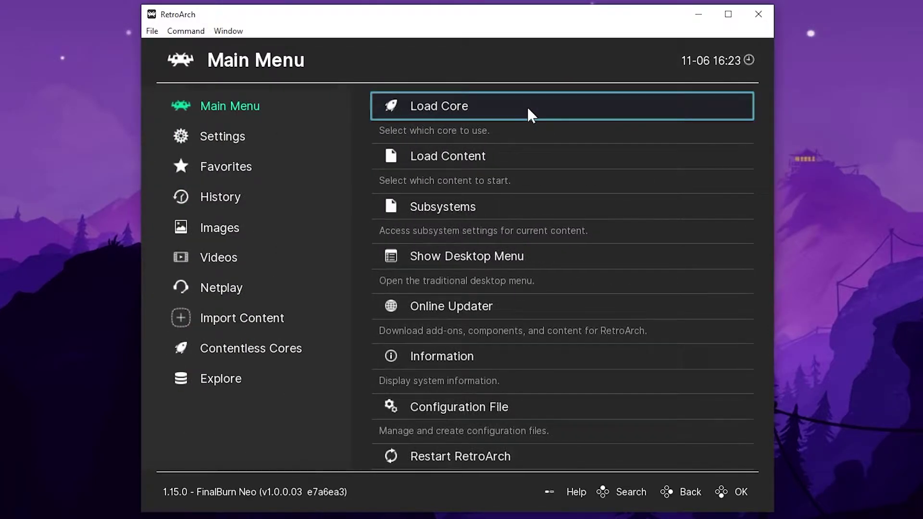
click(526, 106)
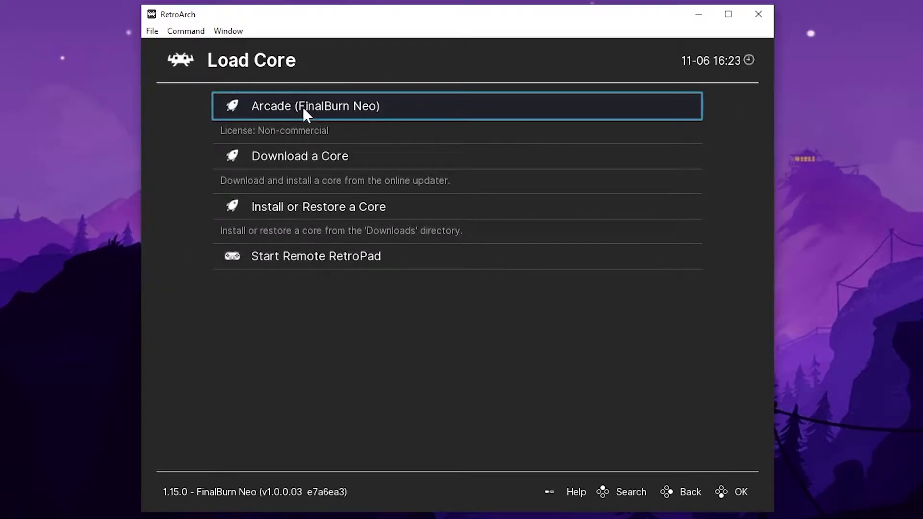
click(454, 154)
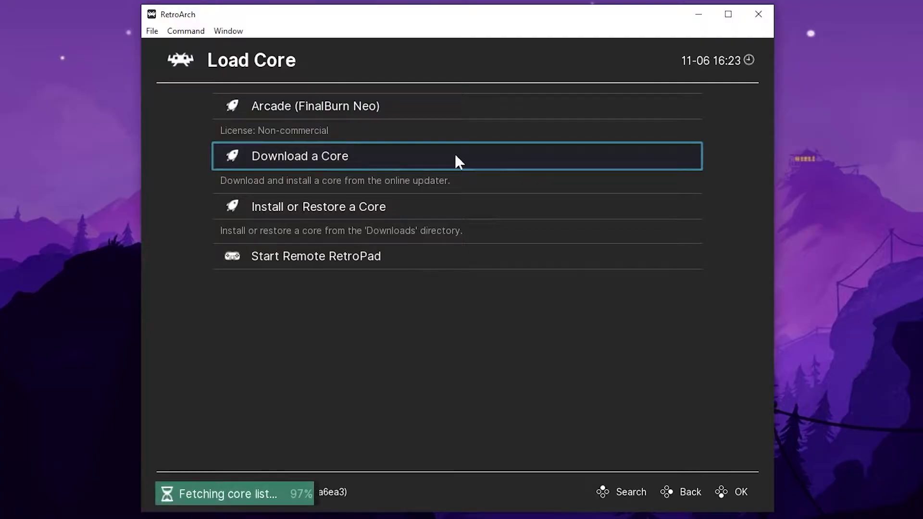
scroll(511, 215, down, 6)
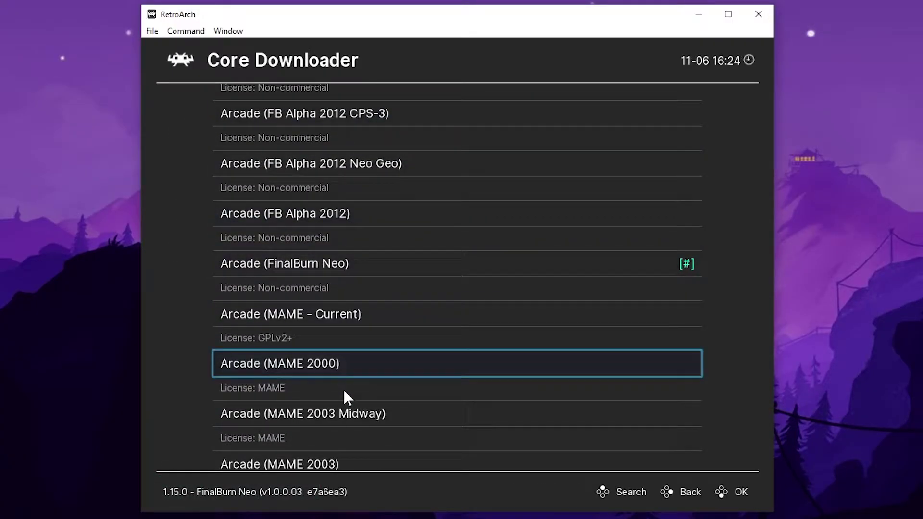
click(344, 253)
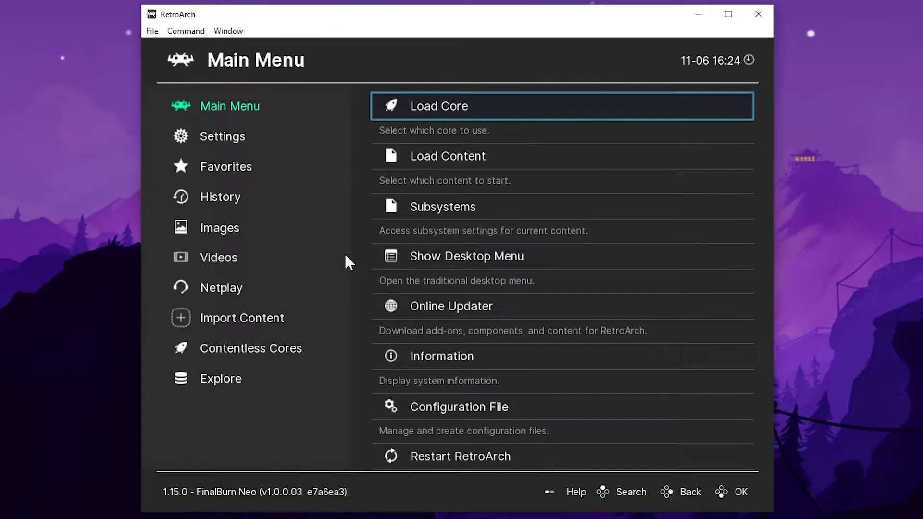
Step: Load mslug.zip from the Downloads folder as an archive with FinalBurn Neo
click(472, 157)
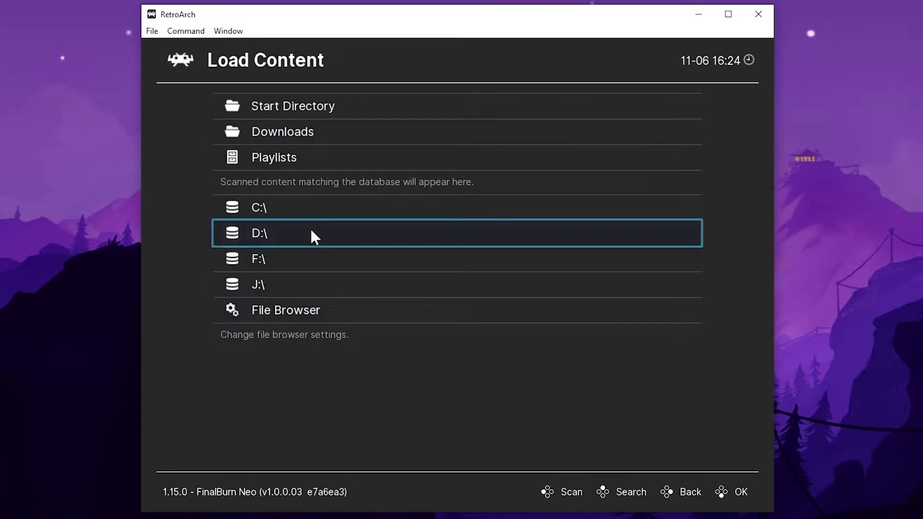
click(322, 133)
click(264, 135)
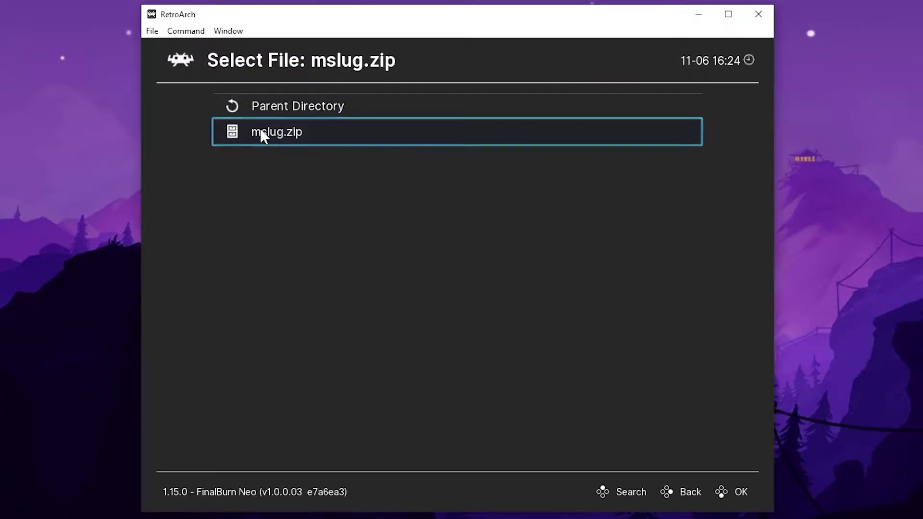
click(379, 139)
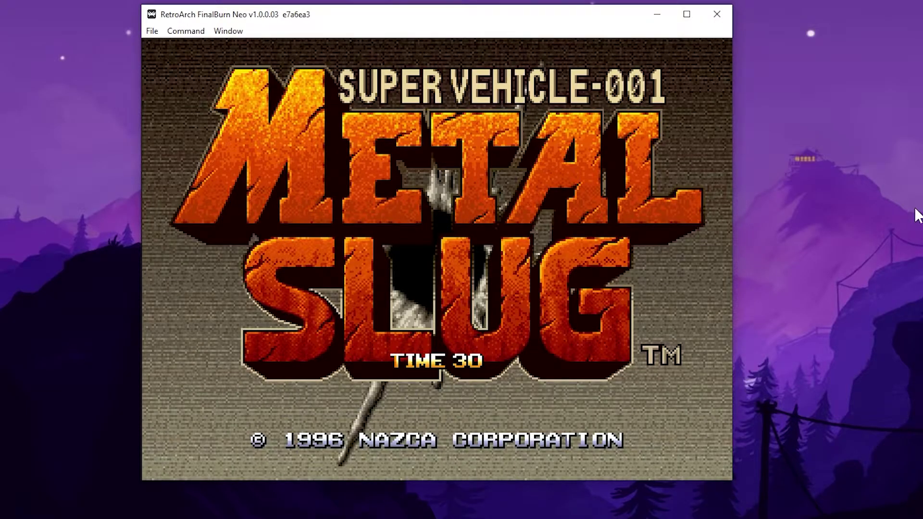
Step: Start Metal Slug and run right through Mission 1, shooting, jumping and grabbing the H weapon
key(Return)
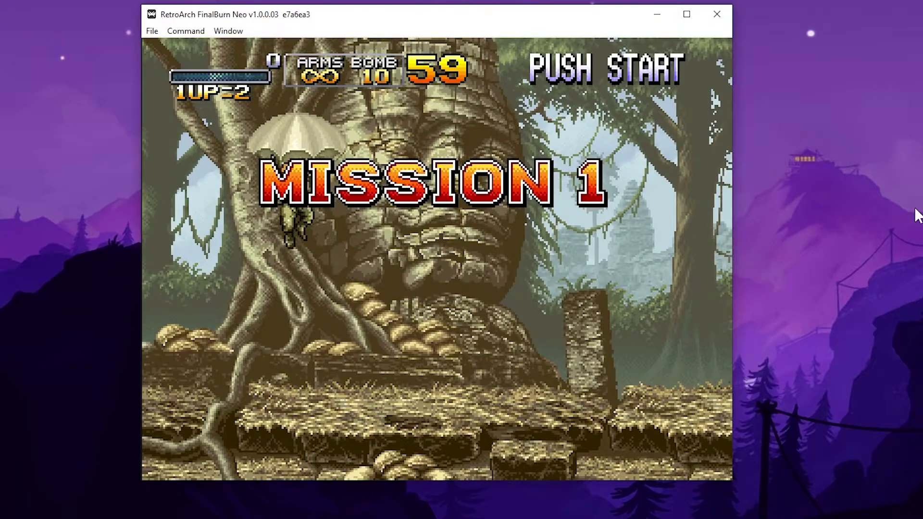
key(Right)
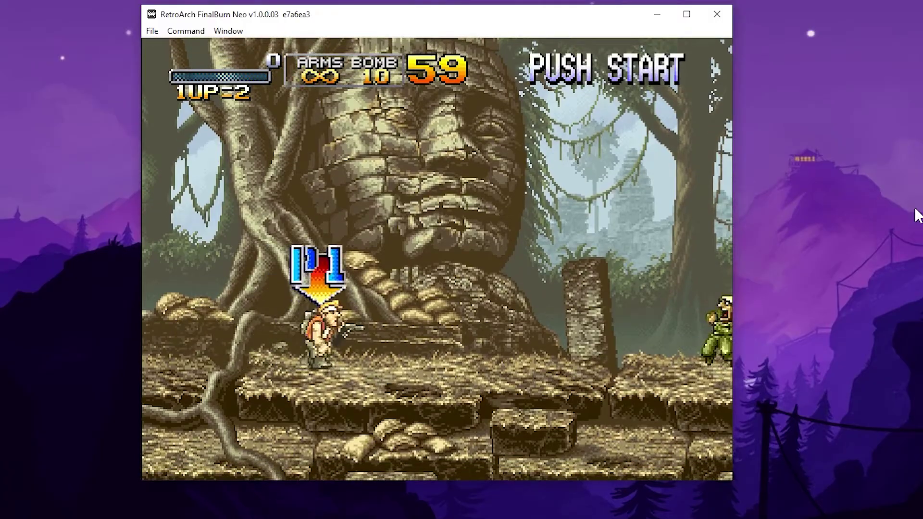
key(z)
key(Right)
key(z)
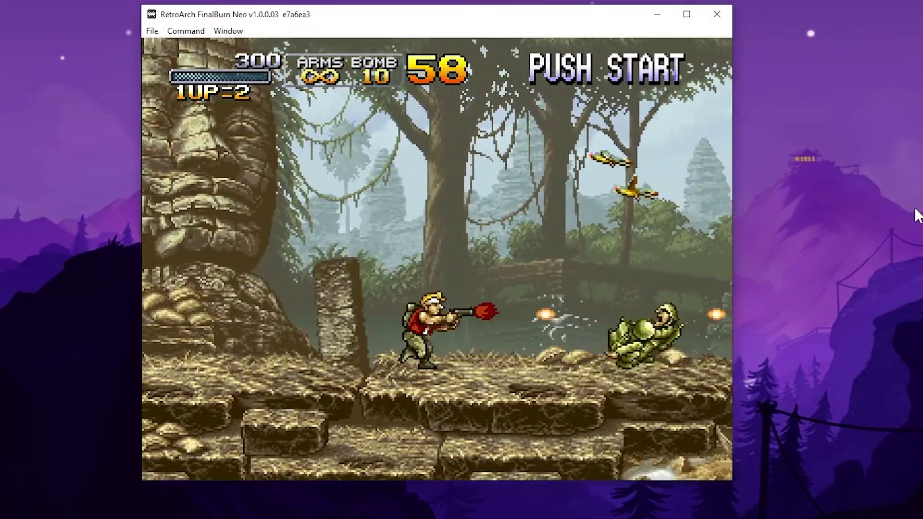
key(x)
key(Right)
key(z)
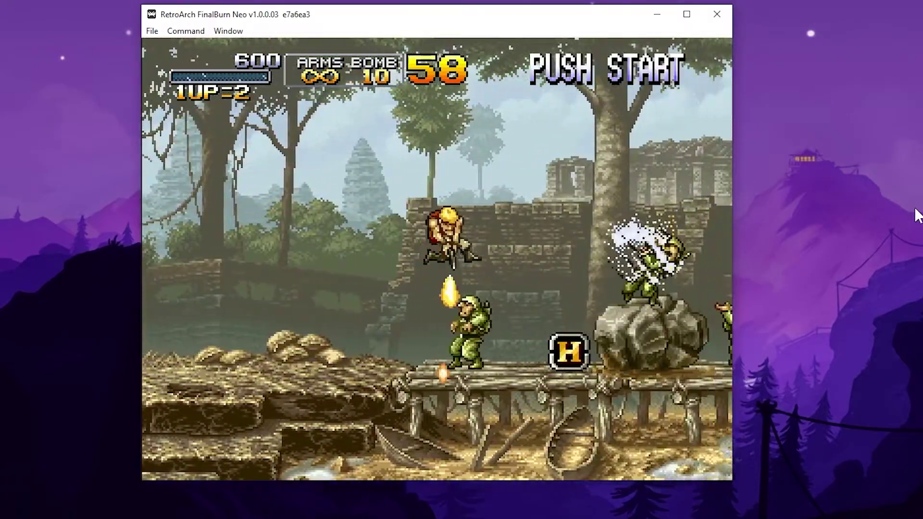
key(x)
Step: Keep advancing with the machine gun, firing upward, then bring up the MVS test menu with F2
key(Right)
key(z)
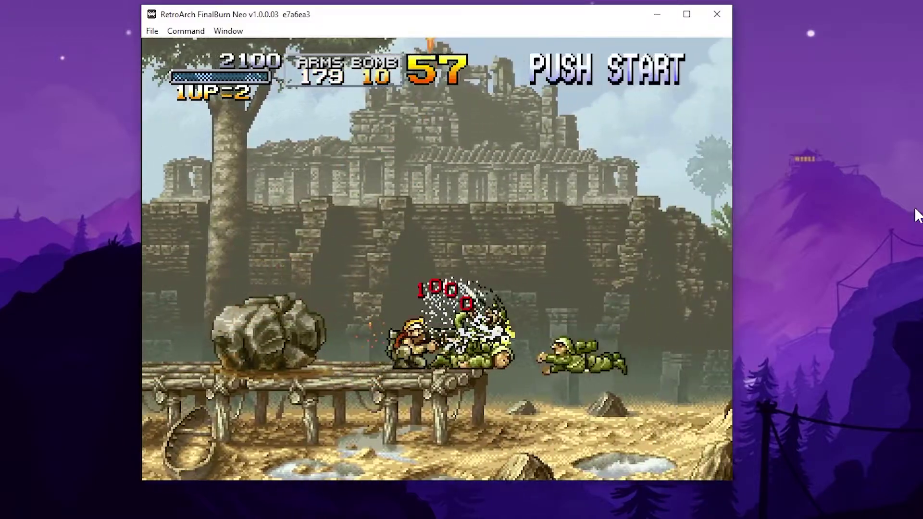
key(x)
key(Right)
key(z)
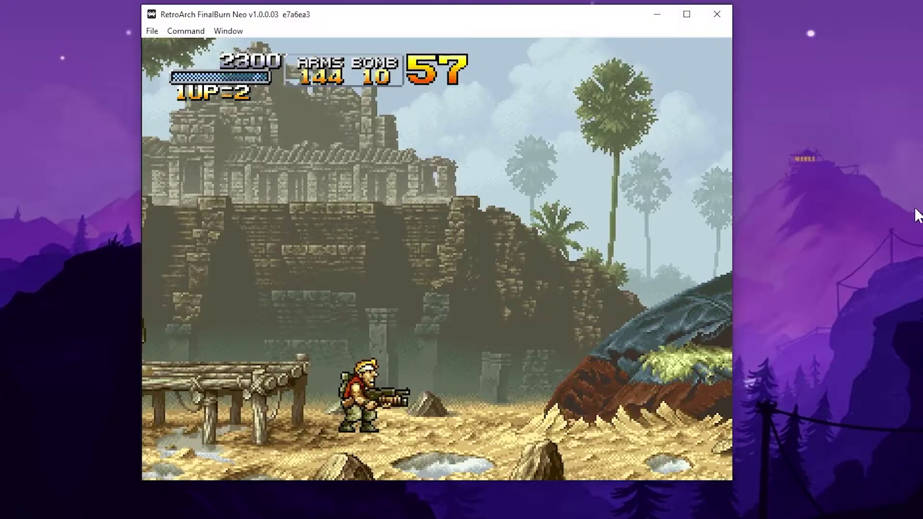
key(Up)
key(z)
key(z)
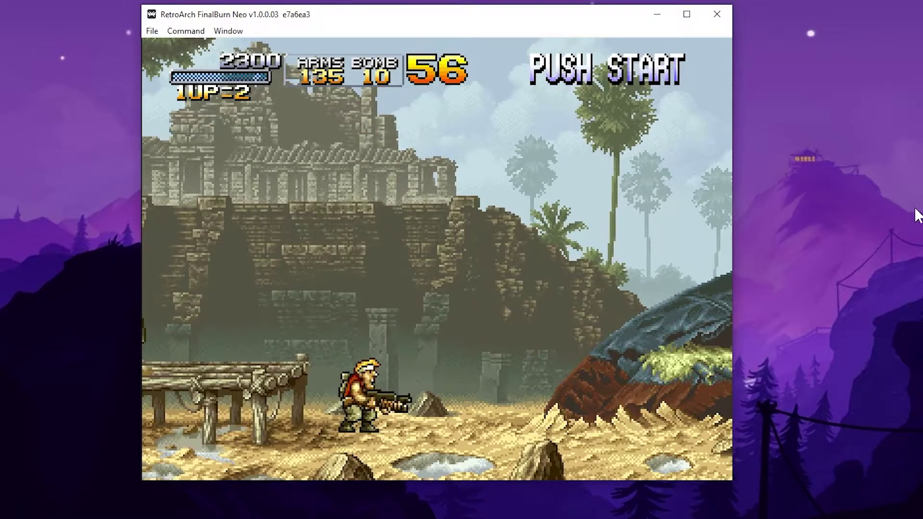
key(Up)
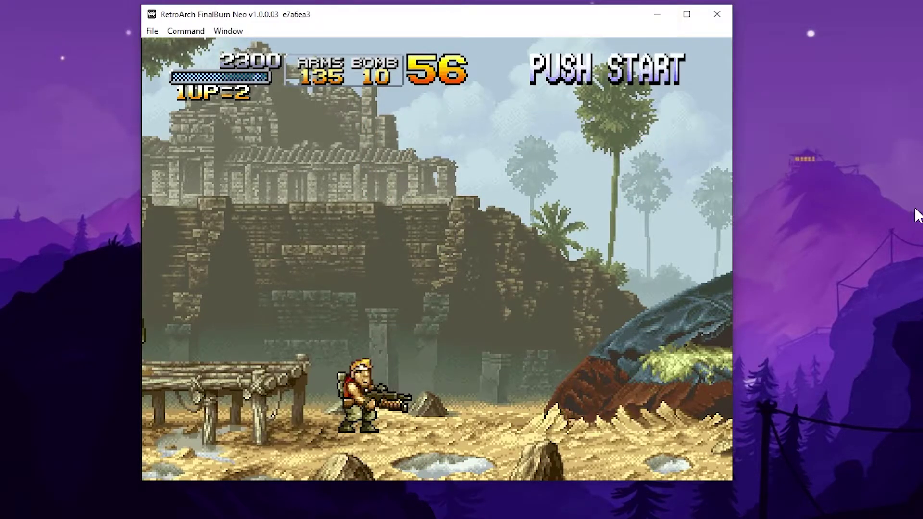
key(F2)
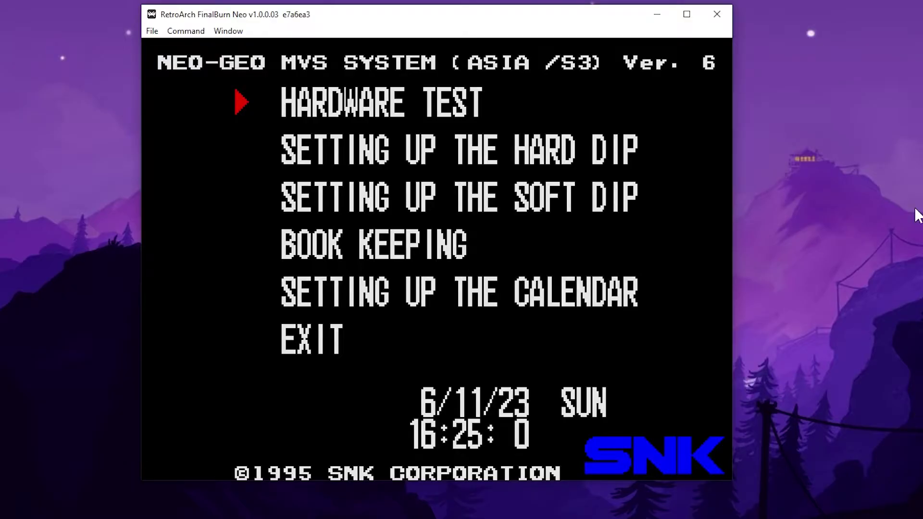
Step: Enter Setting Up the Soft Dip and open the Slot1 Metal Slug settings page
key(Down)
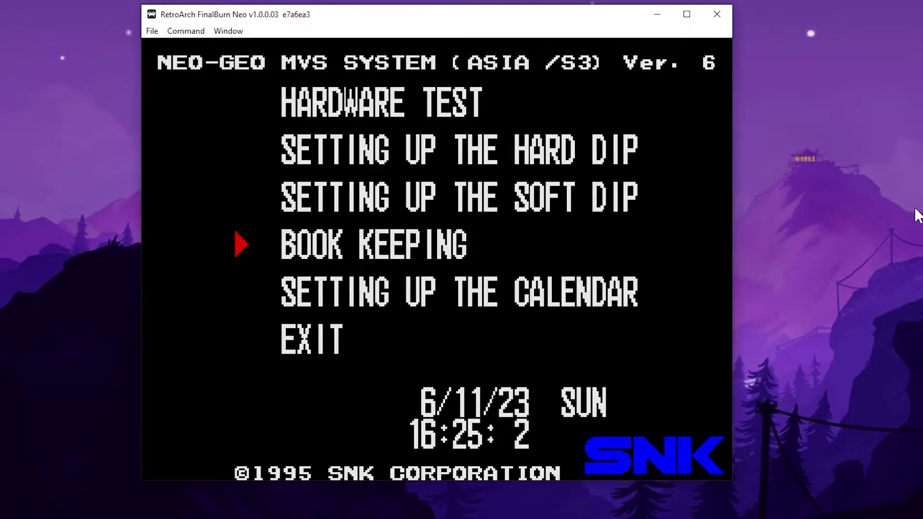
key(Down)
key(Up)
key(Up)
key(Up)
key(Down)
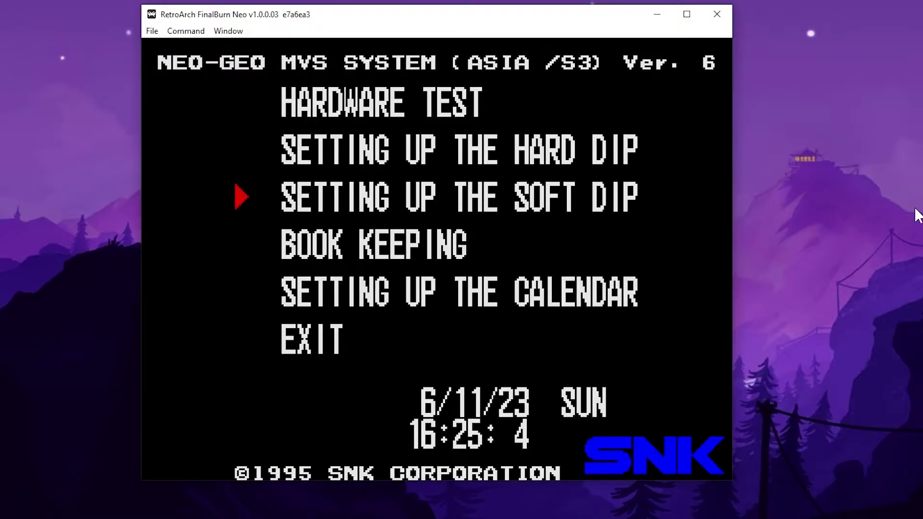
key(z)
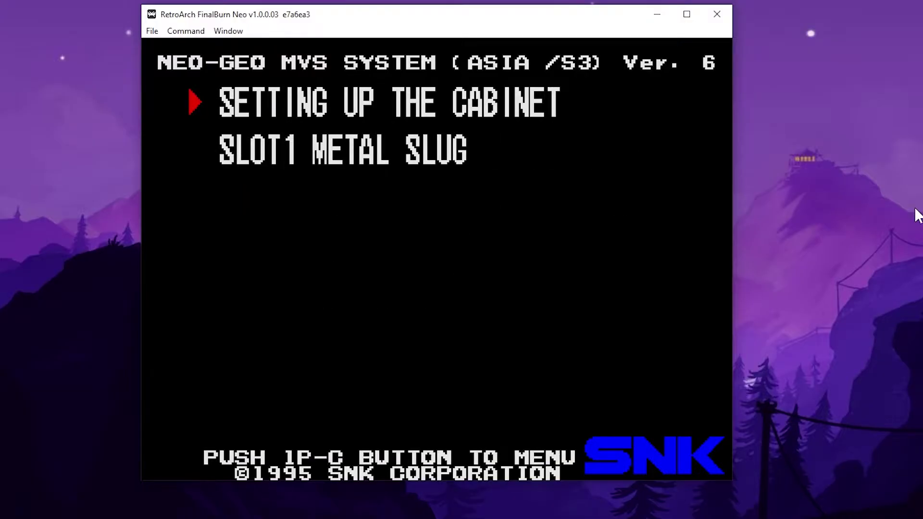
key(Down)
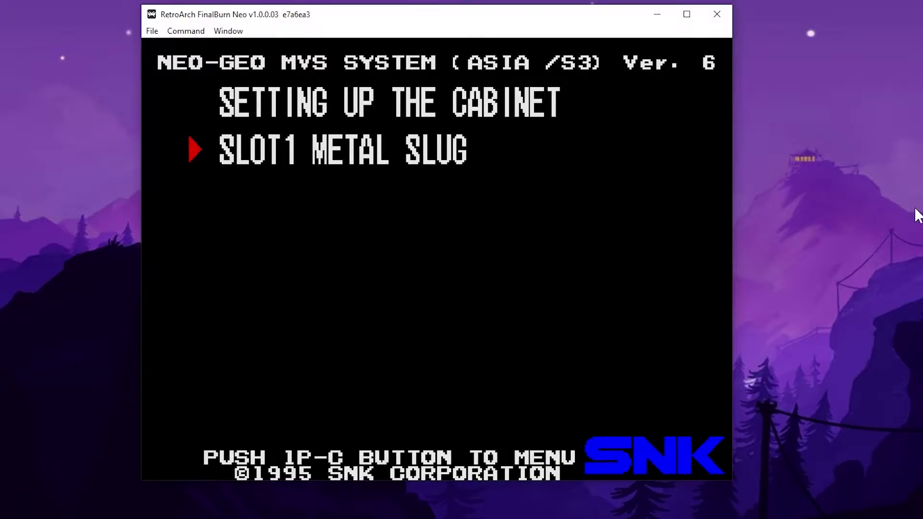
key(z)
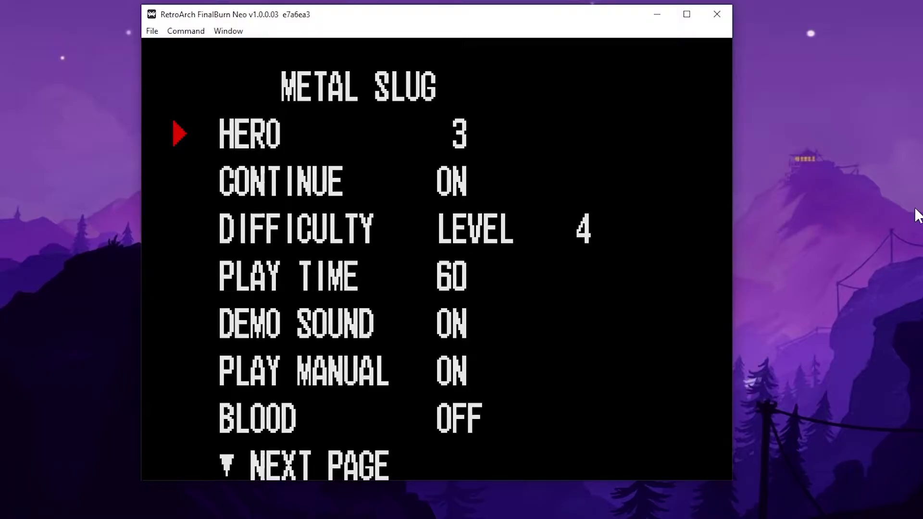
Step: Set HERO to 10, keep DIFFICULTY at LEVEL 4, PLAY TIME to 90, and BLOOD ON
key(Right)
key(Right)
key(Right)
key(Right)
key(Right)
key(Right)
key(Right)
key(Down)
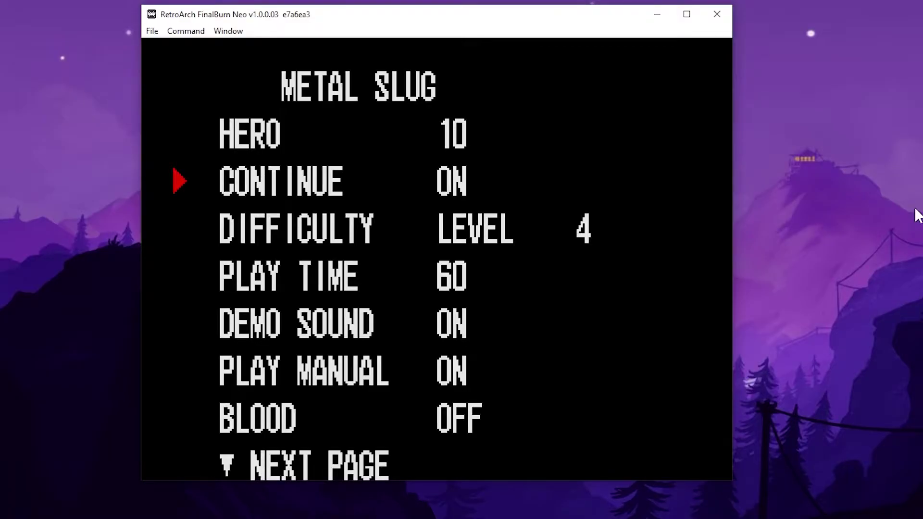
key(Down)
key(Right)
key(Right)
key(Right)
key(Right)
key(Right)
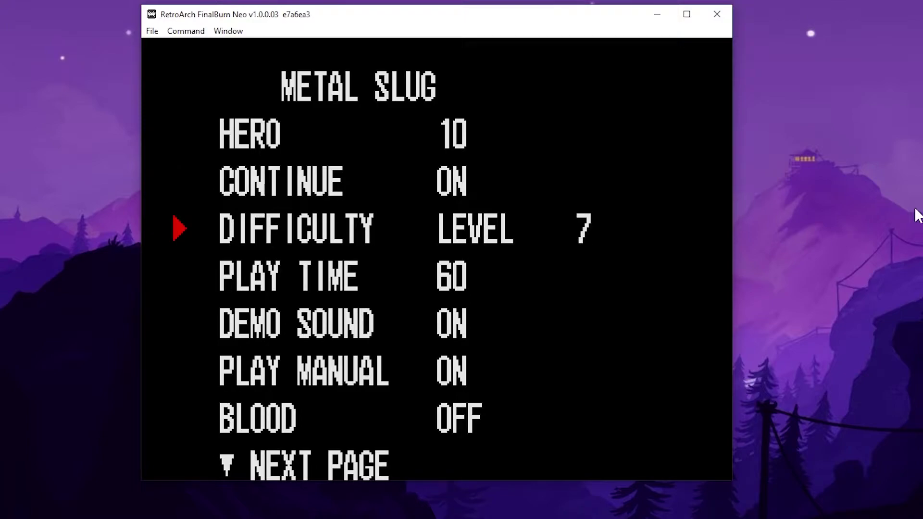
key(Right)
key(Right)
key(Right)
key(Down)
key(Right)
key(Right)
key(Right)
key(Right)
key(Right)
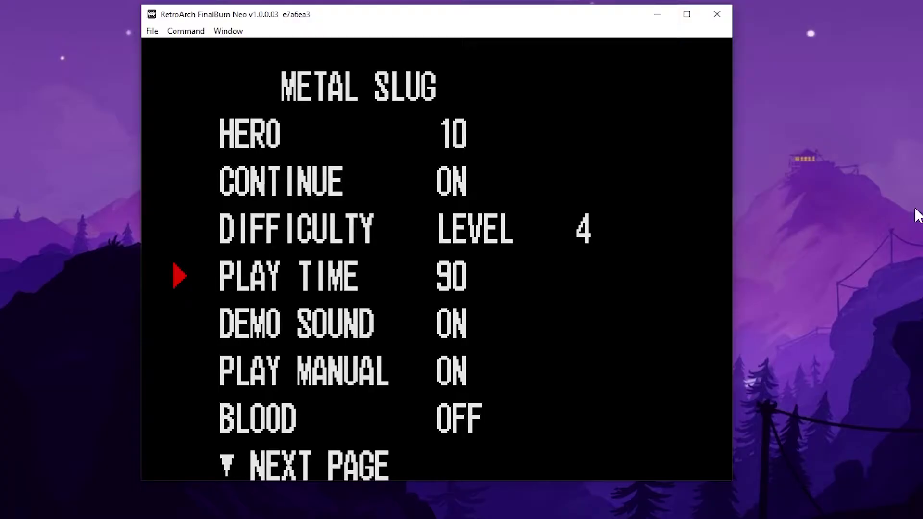
key(Right)
key(Right)
key(Down)
Step: Back out of the Metal Slug settings to the EXIT entry of the system menu
key(Down)
key(Down)
key(x)
key(Down)
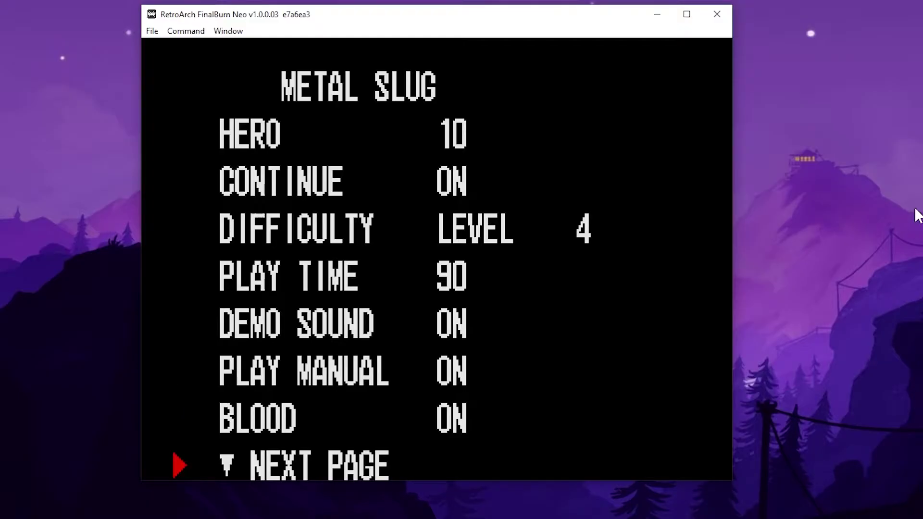
key(x)
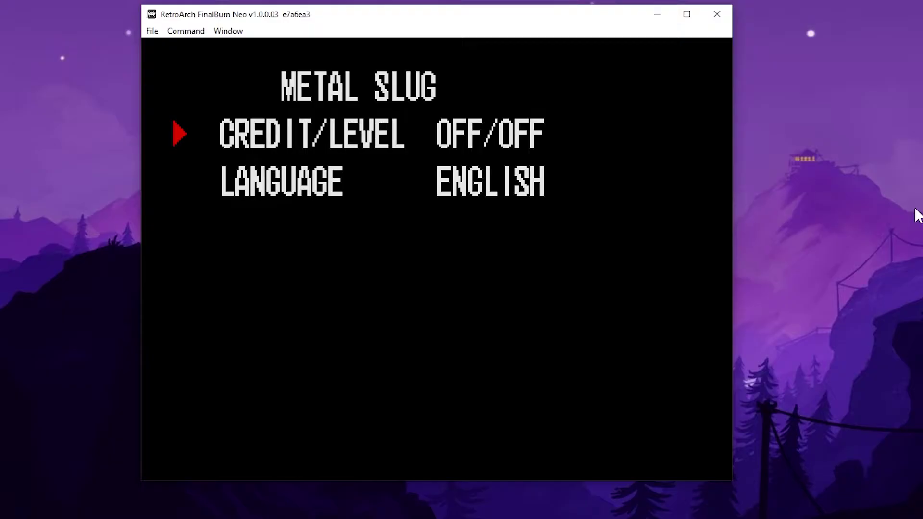
key(z)
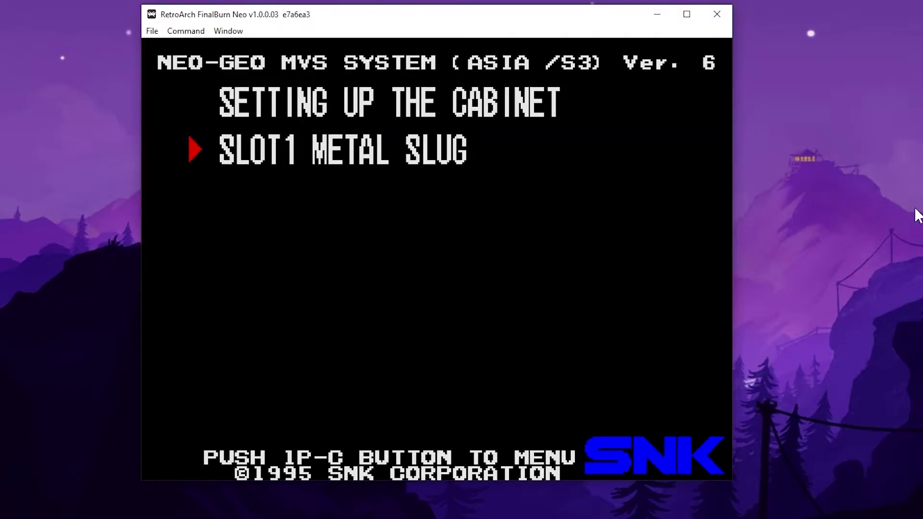
key(z)
key(Down)
key(Down)
key(Down)
Step: Exit the test menu to reboot, start a new game, and fight right past the first soldiers
key(x)
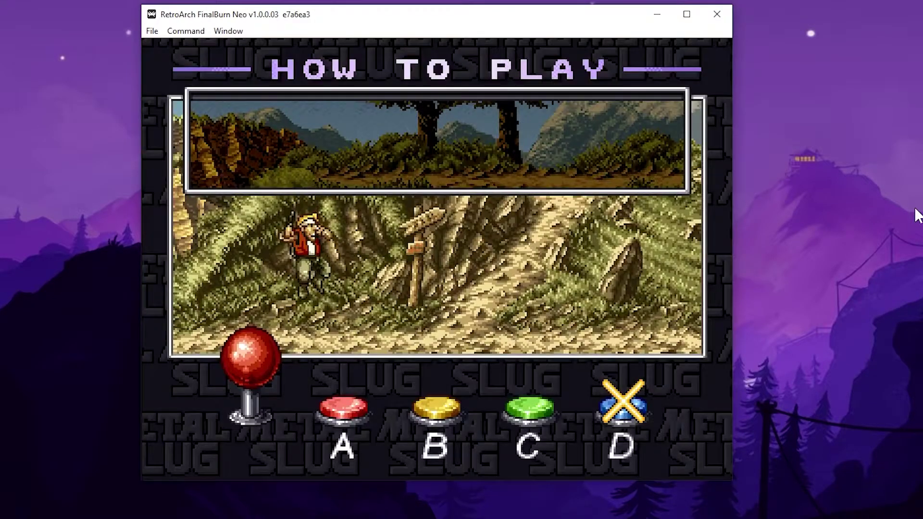
key(Return)
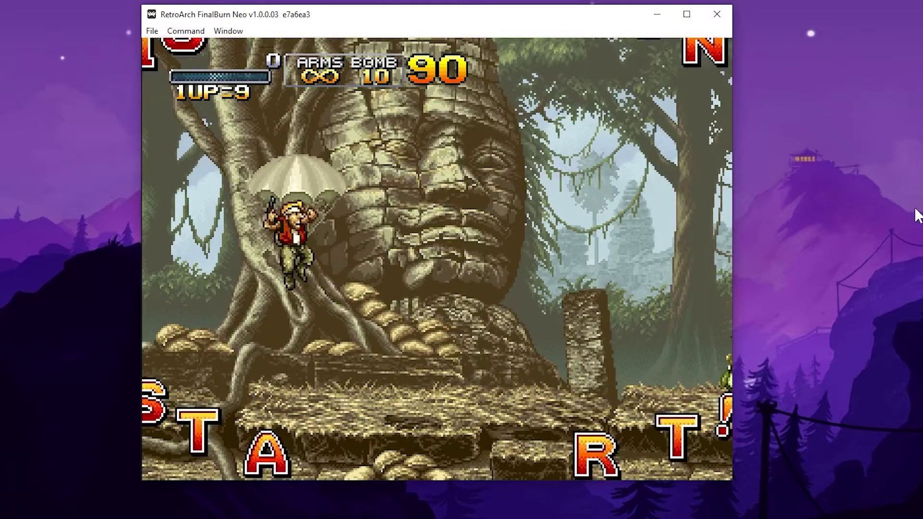
key(Right)
key(z)
key(Right)
key(z)
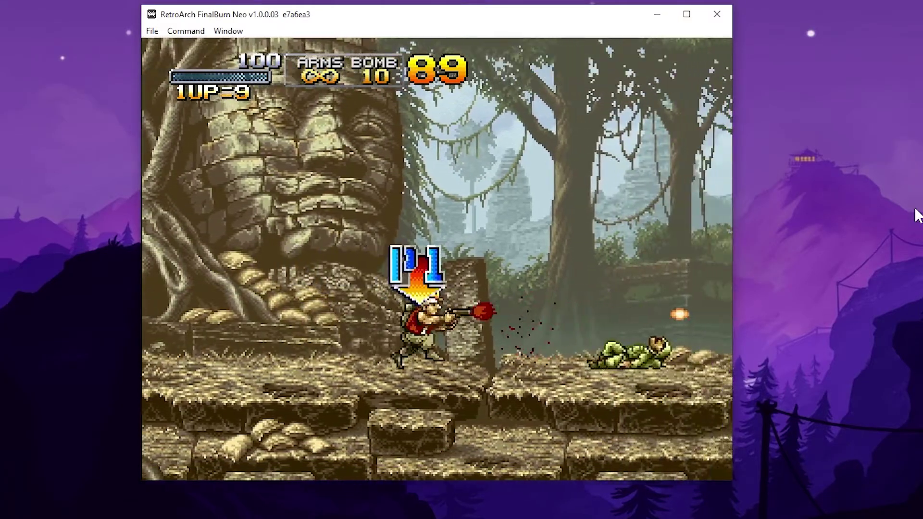
key(x)
key(z)
key(Right)
key(z)
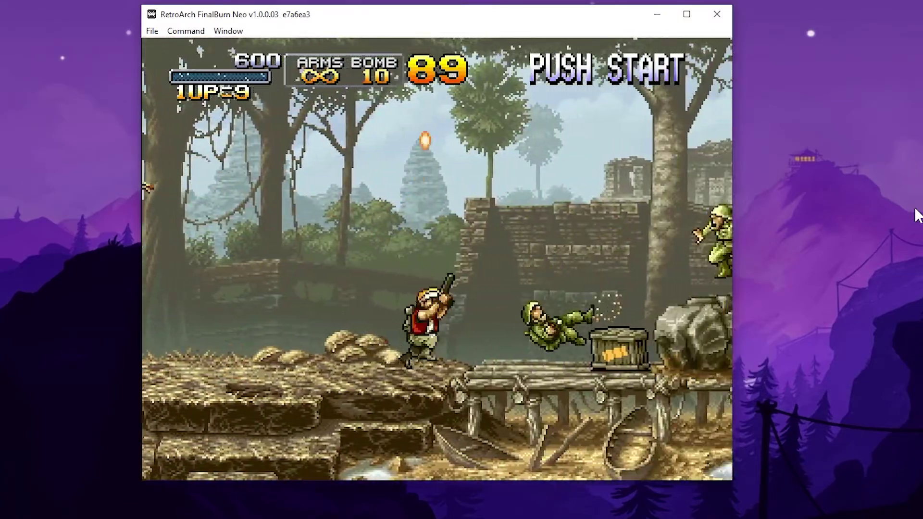
Step: Grab the heavy machine gun, push further right firing and jumping, then pause with P
key(x)
key(z)
key(Left)
key(x)
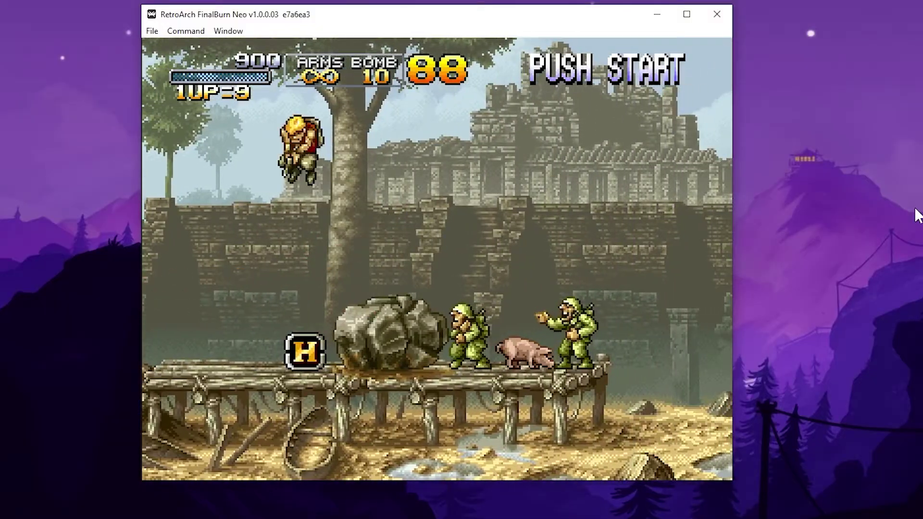
key(Right)
key(z)
key(Right)
key(z)
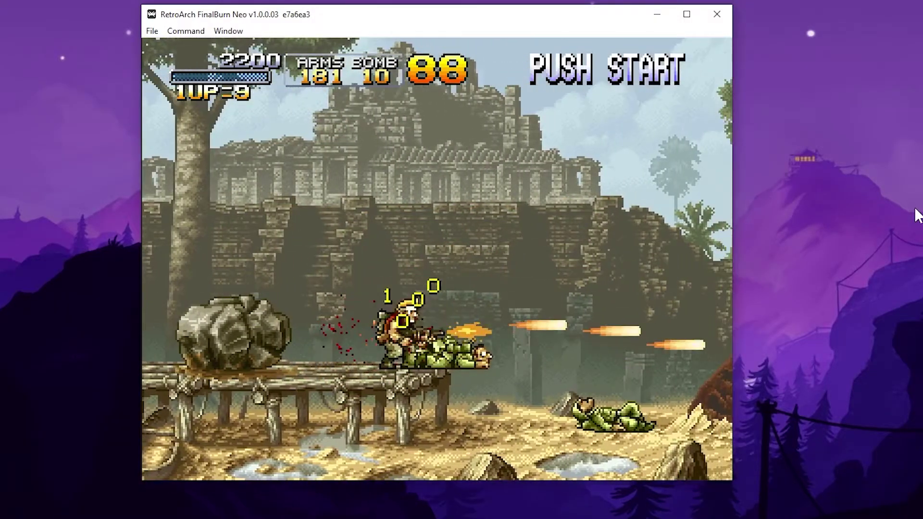
key(x)
key(Right)
key(z)
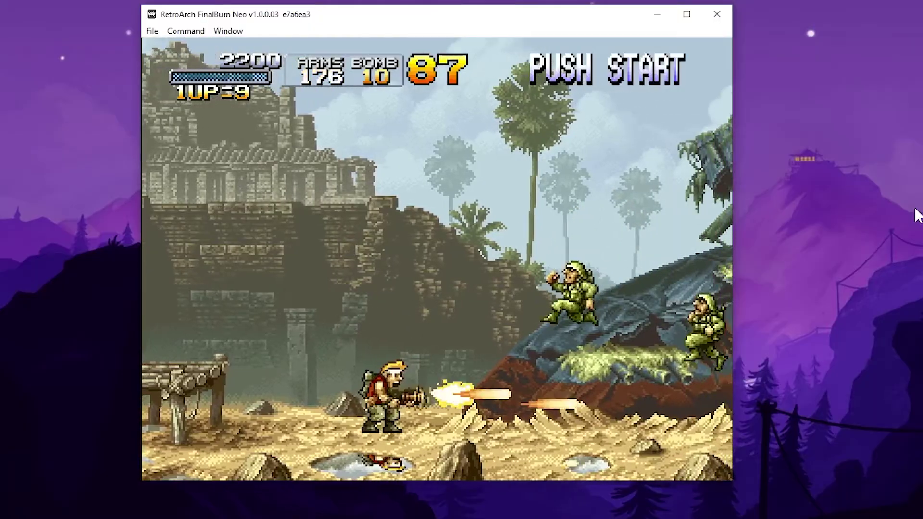
key(x)
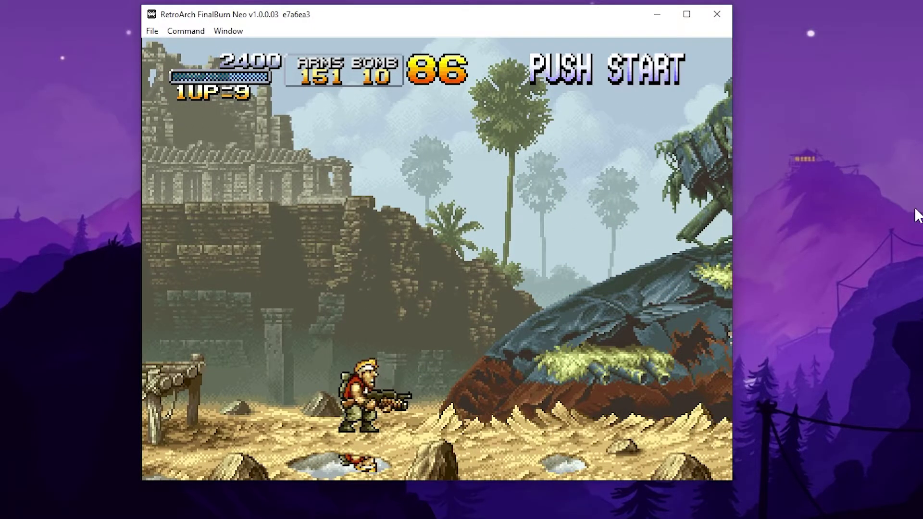
key(p)
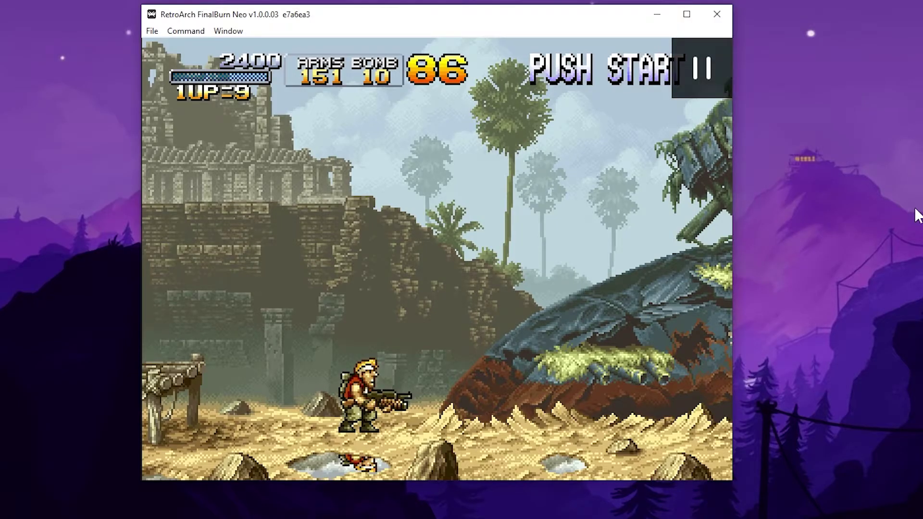
Step: Open the Quick Menu with F1 and go to Core Options > Neo-Geo Settings
key(F1)
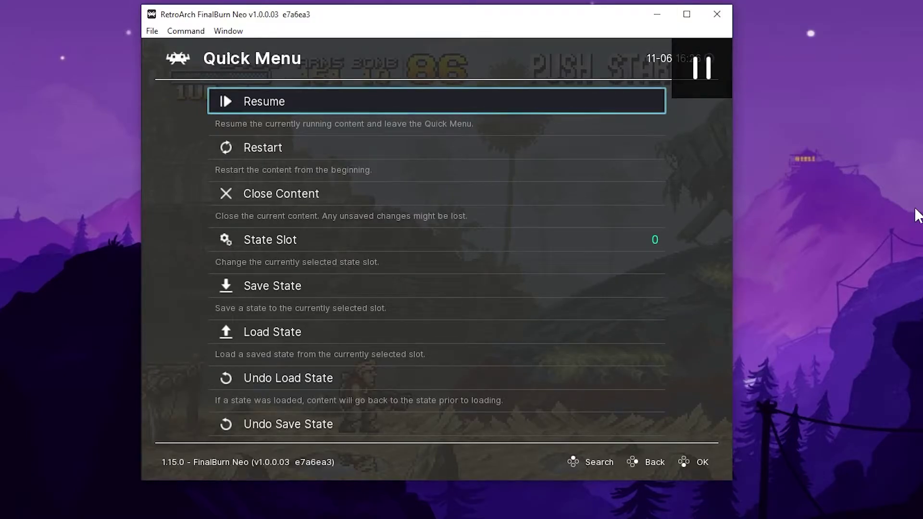
key(Down)
key(Down)
key(Down)
key(Down)
key(Down)
key(Down)
key(Down)
key(Down)
key(Down)
key(Down)
key(Down)
key(Down)
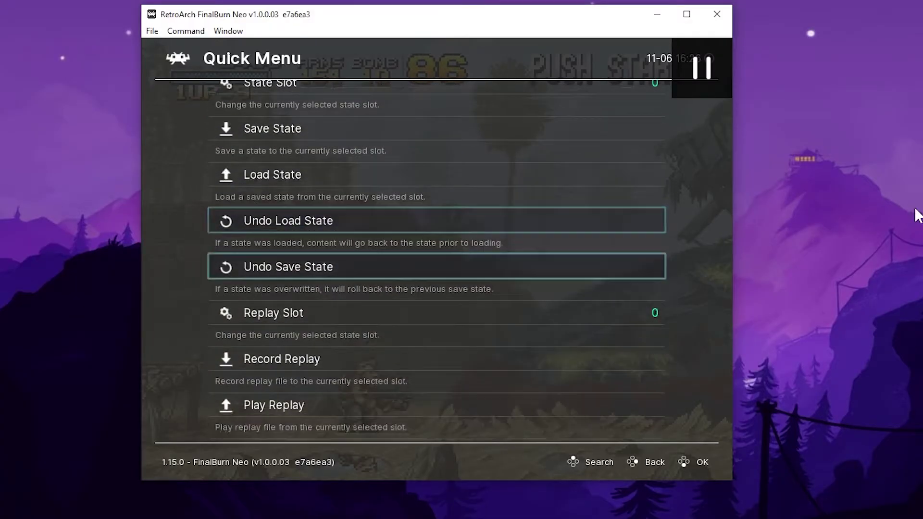
key(Return)
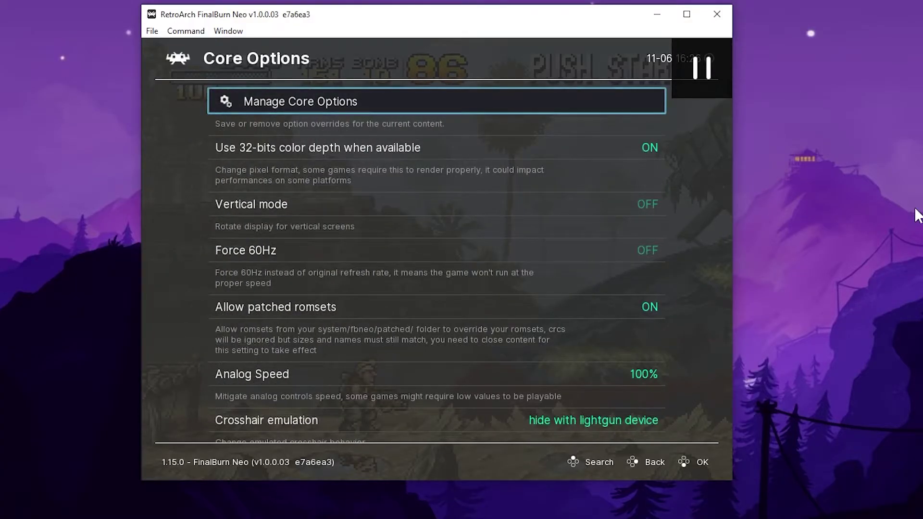
key(Down)
key(Down)
key(Down)
key(Down)
key(Down)
key(Down)
key(Down)
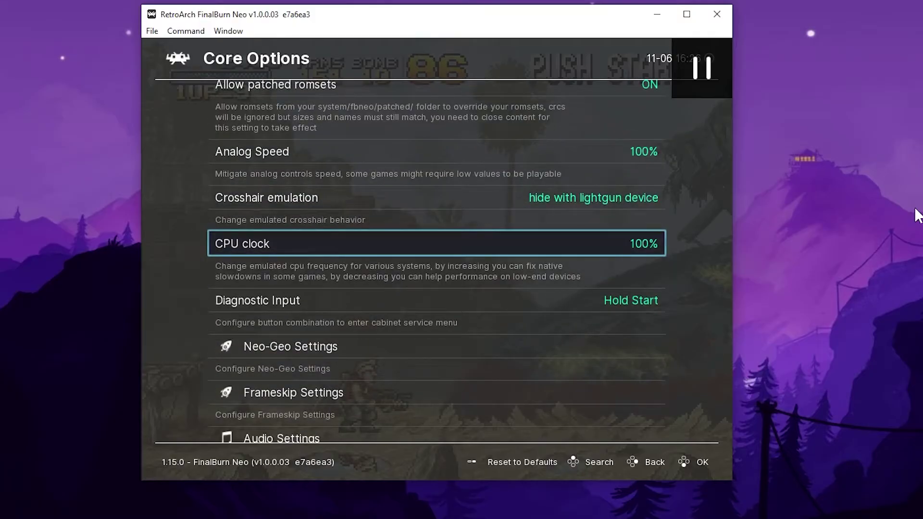
key(Down)
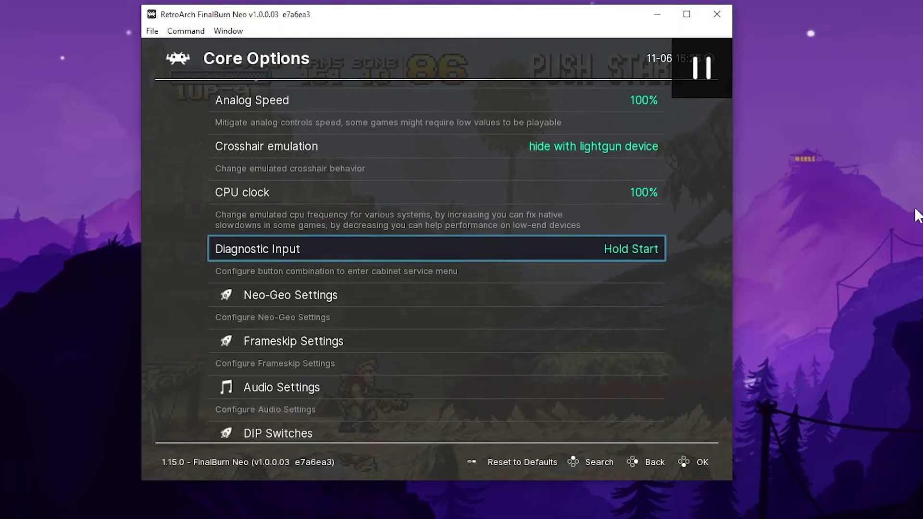
key(Down)
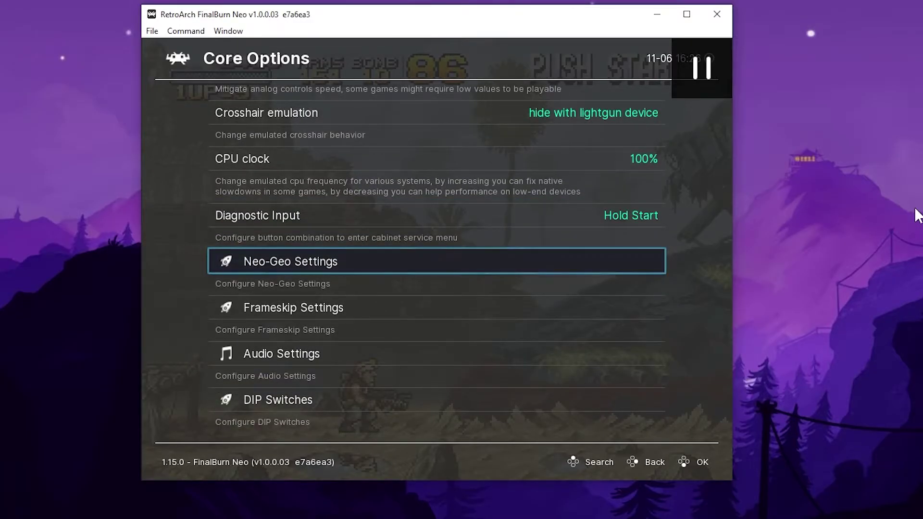
key(Return)
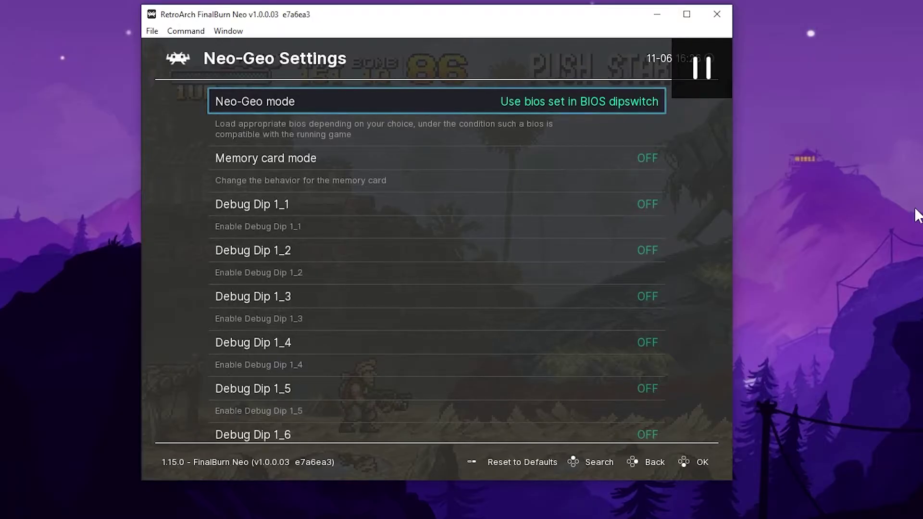
Step: Set Neo-Geo mode to UNIBIOS and back out of Neo-Geo Settings
key(Return)
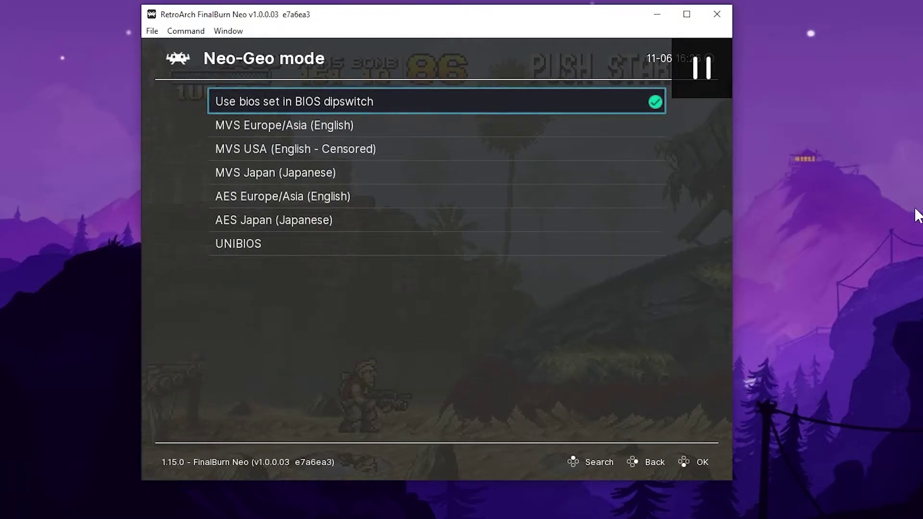
key(Down)
key(Down)
key(Down)
key(Down)
key(Up)
key(Up)
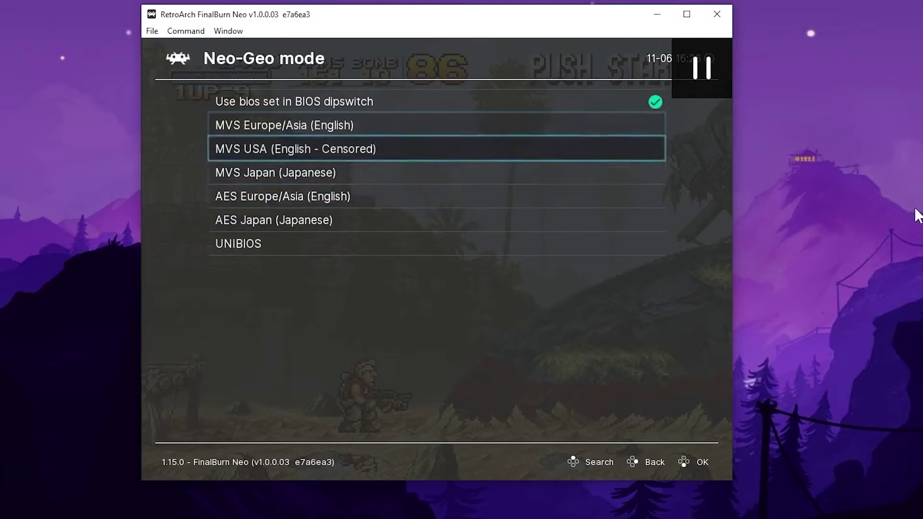
key(Down)
key(Down)
key(Down)
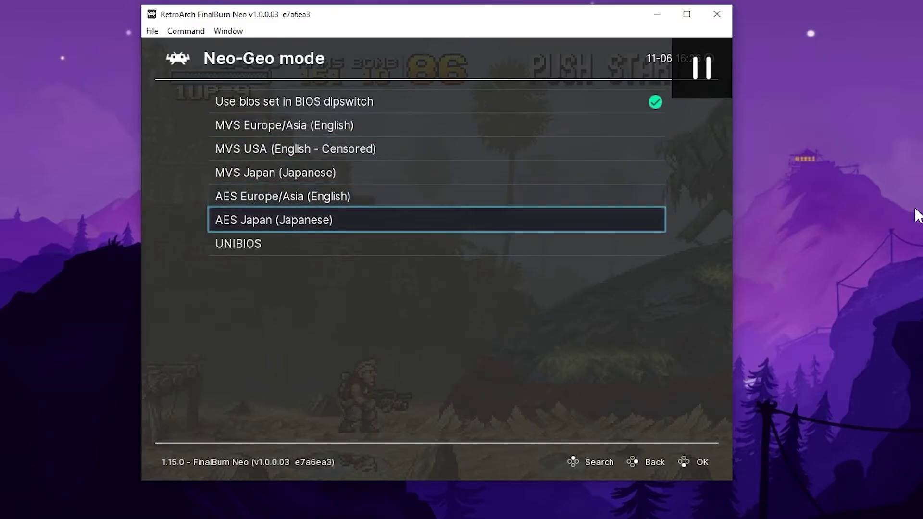
key(Down)
key(Return)
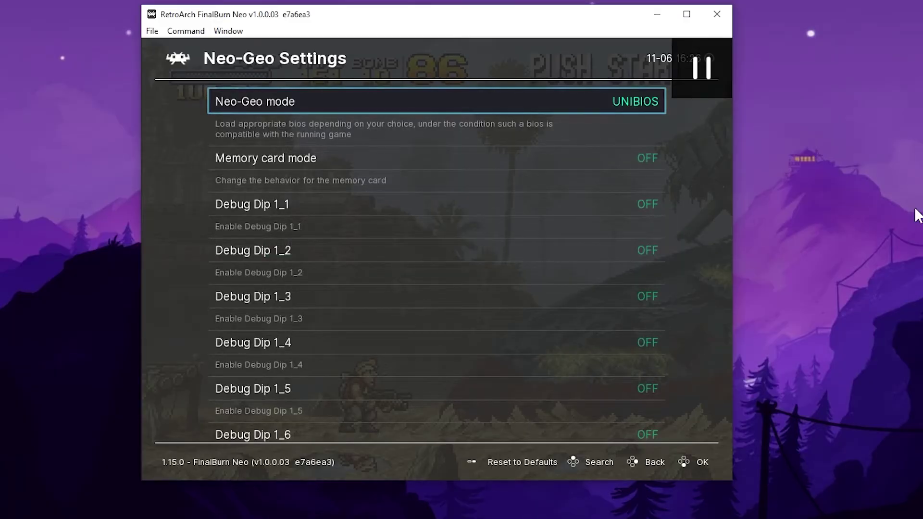
key(BackSpace)
Step: Return to the Quick Menu and choose Restart to reboot Metal Slug into Universe BIOS v4.0
key(BackSpace)
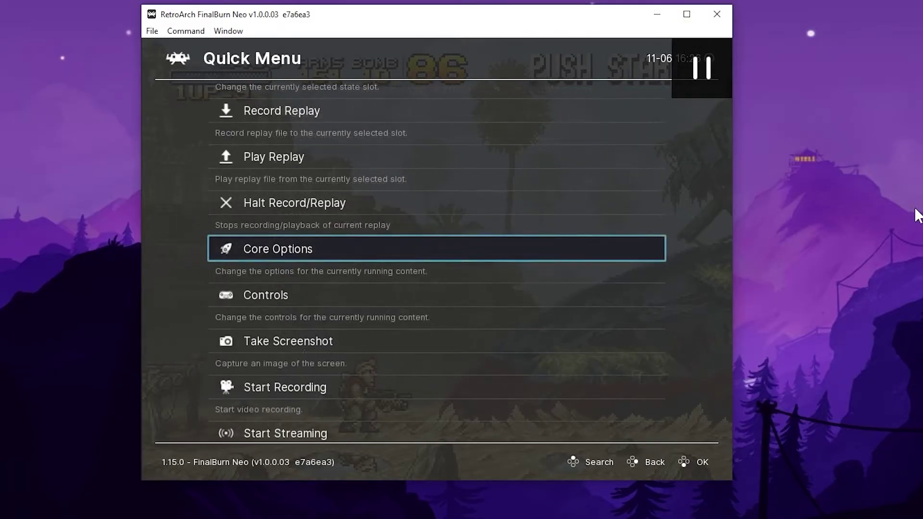
key(BackSpace)
key(Return)
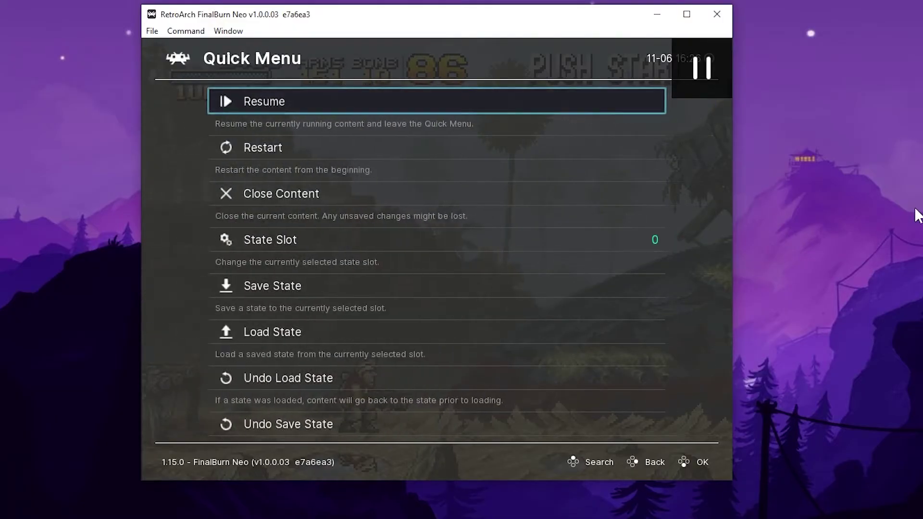
key(Up)
key(Up)
key(Down)
key(Down)
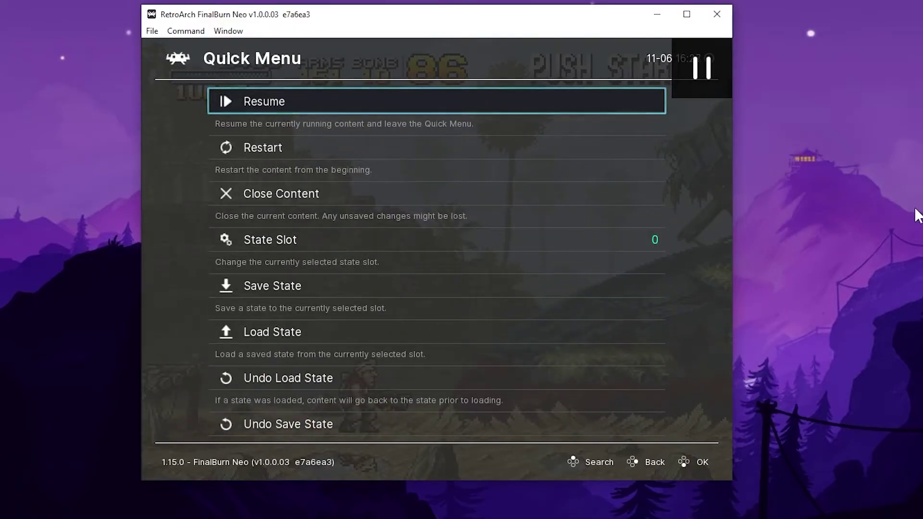
key(Down)
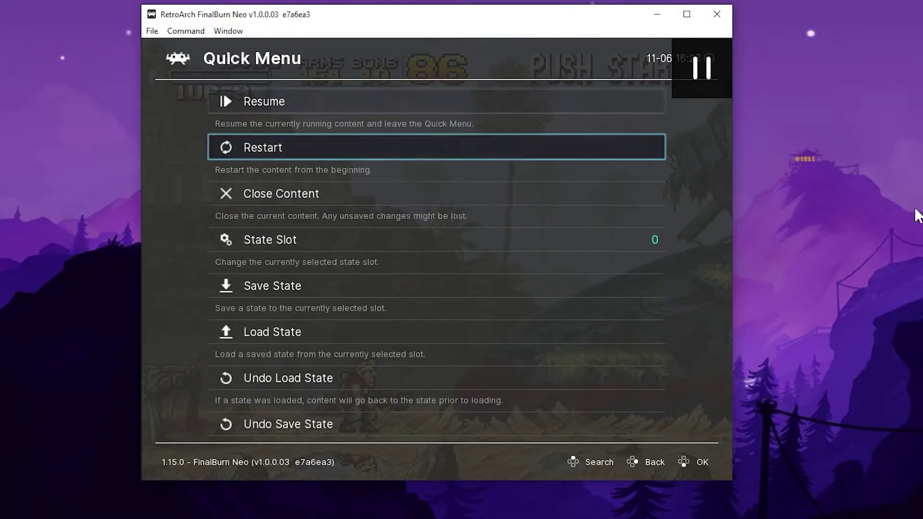
key(Return)
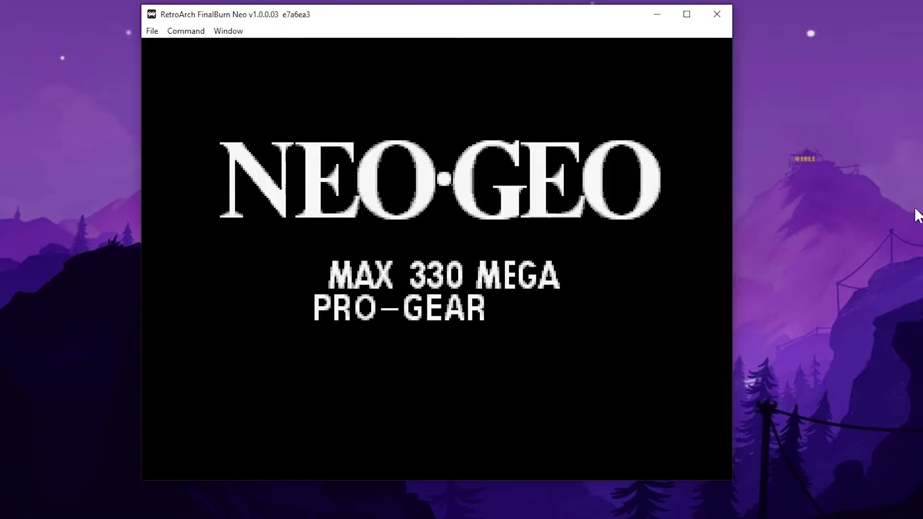
Step: Reset with H and hold Z+X+A during boot to reach the Universe BIOS 4.0 menu
key(h)
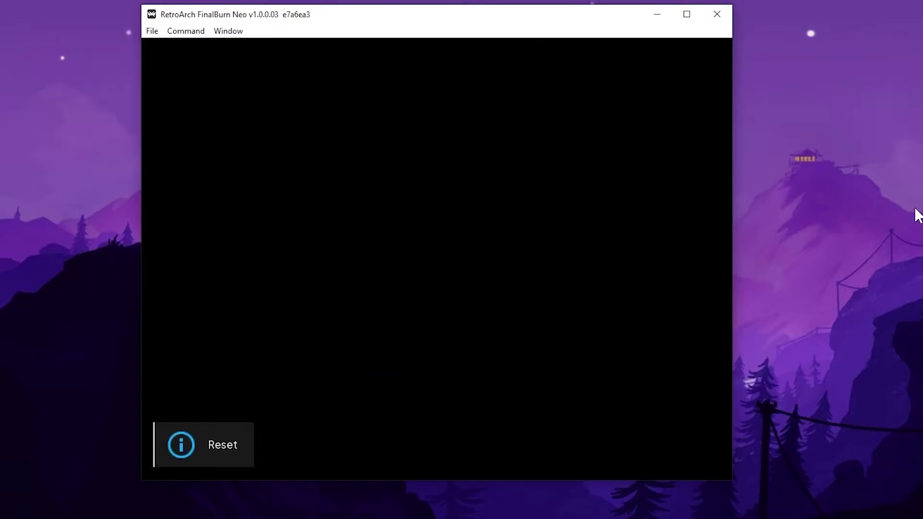
key(z+x+a)
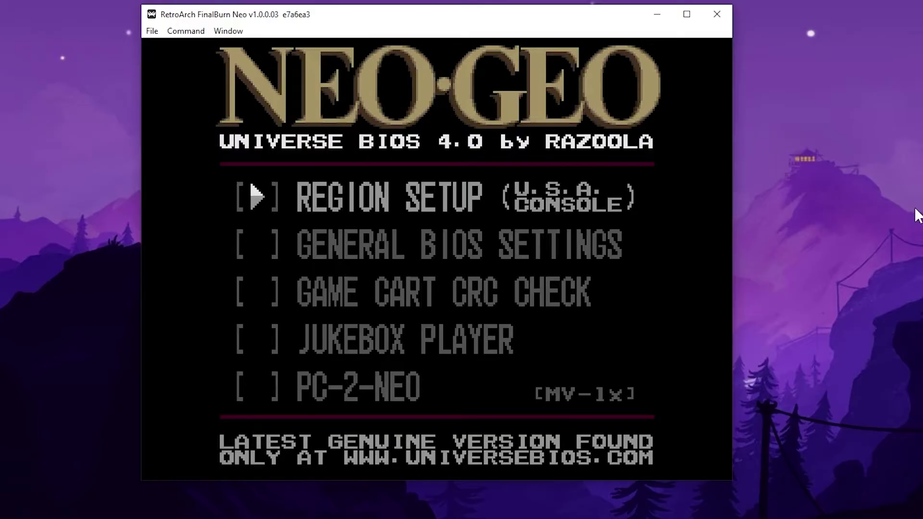
Step: In Universe BIOS Region Setup, choose U.S.A. and CONSOLE (AES) mode and save
key(Down)
key(Down)
key(Down)
key(Down)
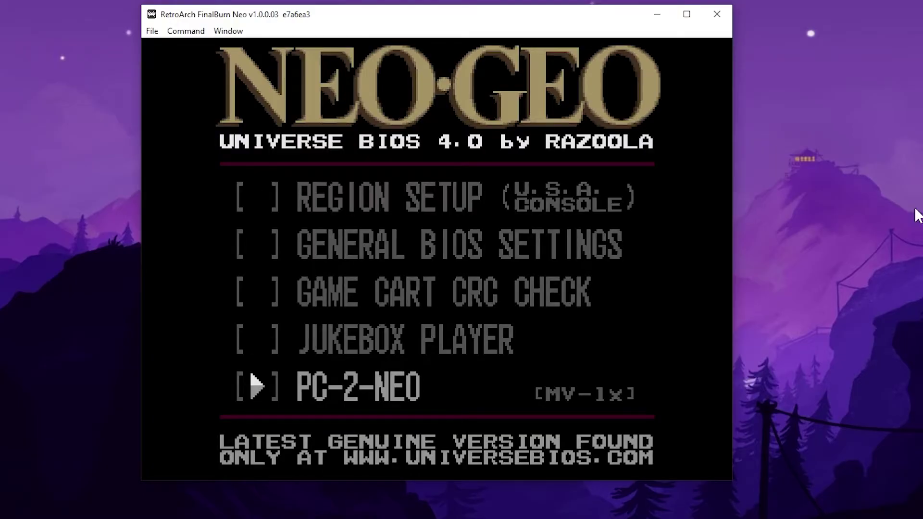
key(Up)
key(Up)
key(Up)
key(Up)
key(z)
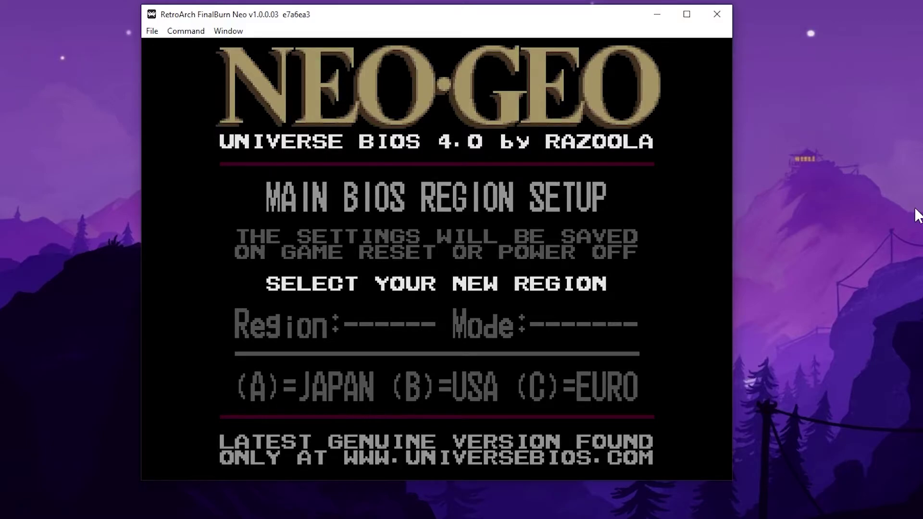
key(x)
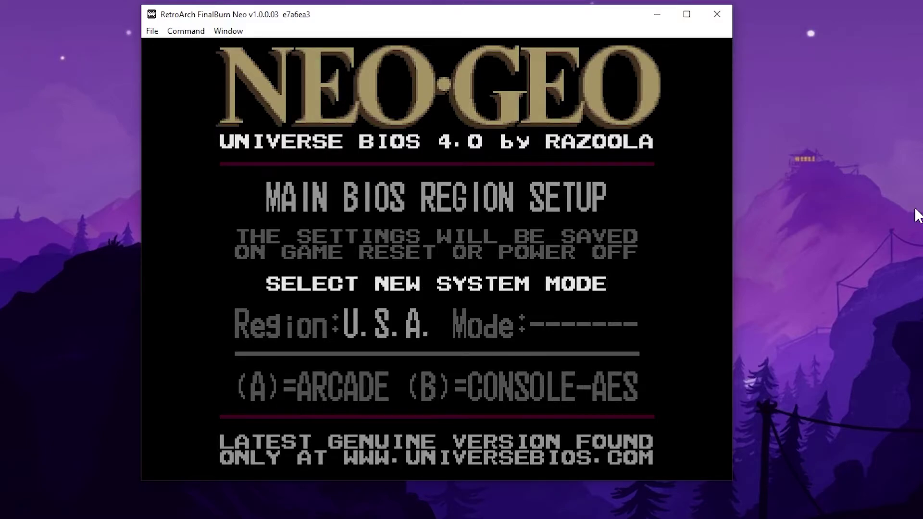
key(x)
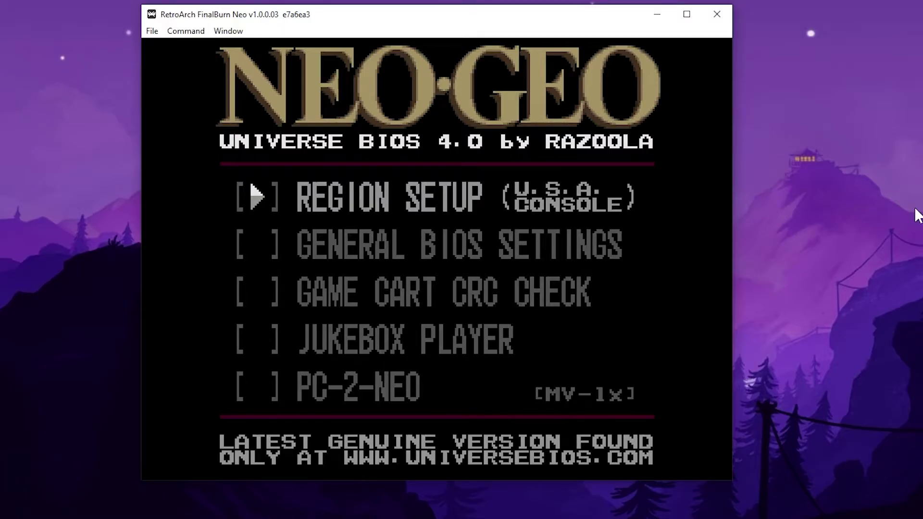
Step: View the General BIOS Settings screen, then start and abort the cartridge CRC check
key(Down)
key(x)
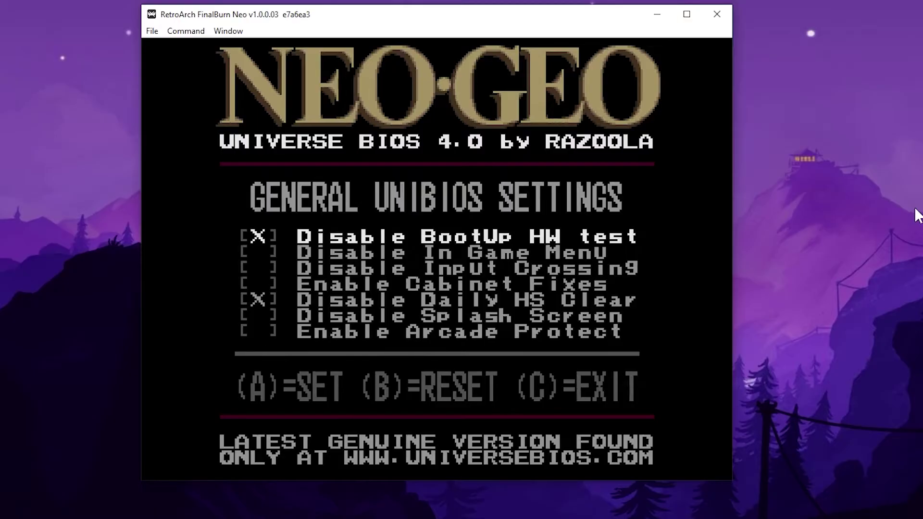
key(a)
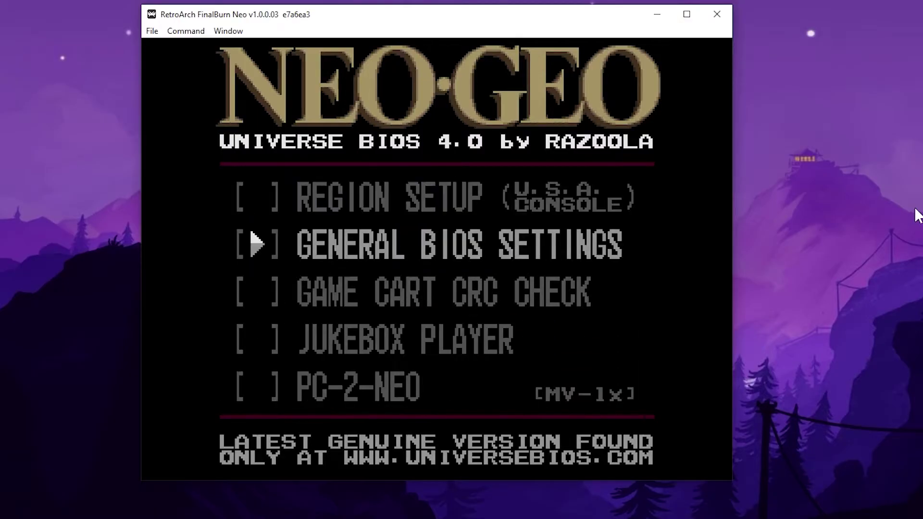
key(Down)
Step: Look through the Jukebox Player and PC-2-NEO screens and return to the BIOS main menu
key(Down)
key(Up)
key(x)
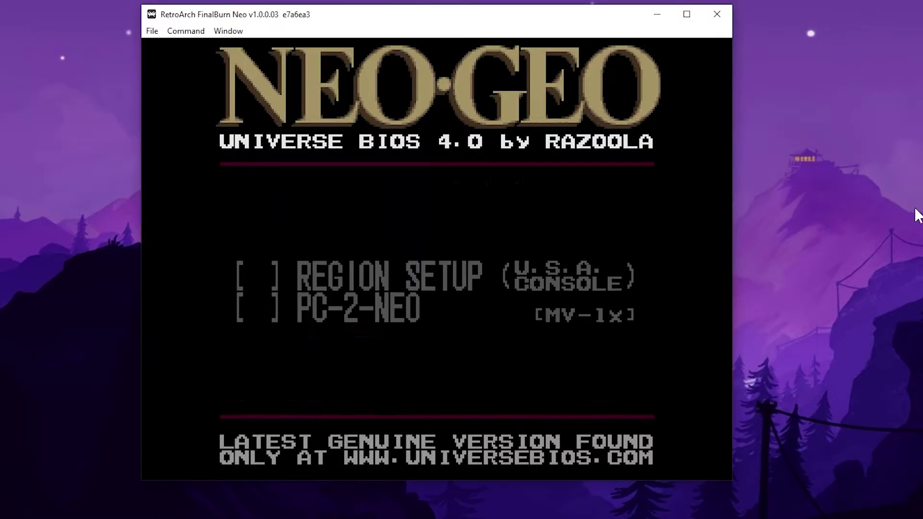
key(a)
key(Down)
key(x)
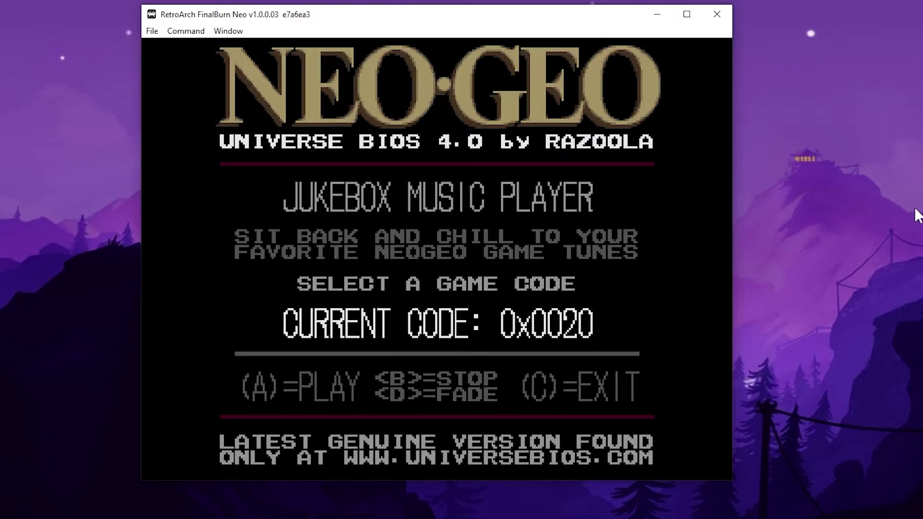
key(a)
key(Down)
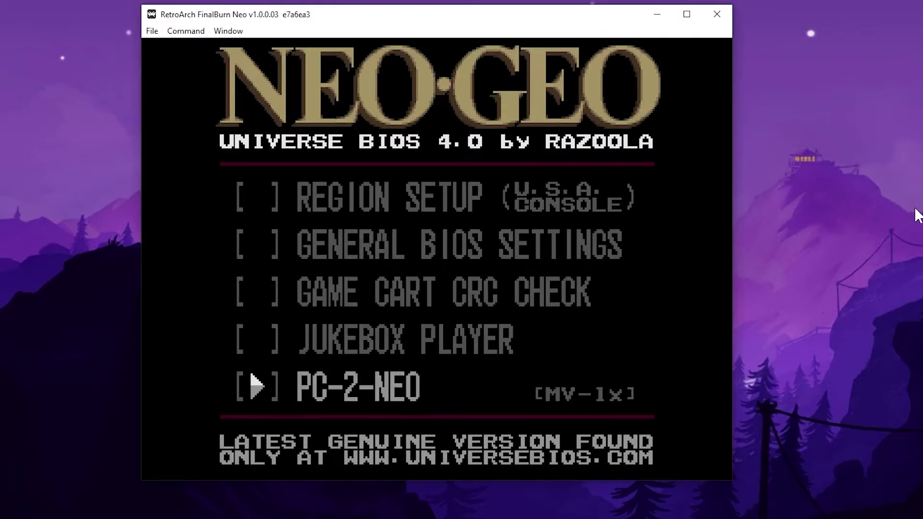
key(z)
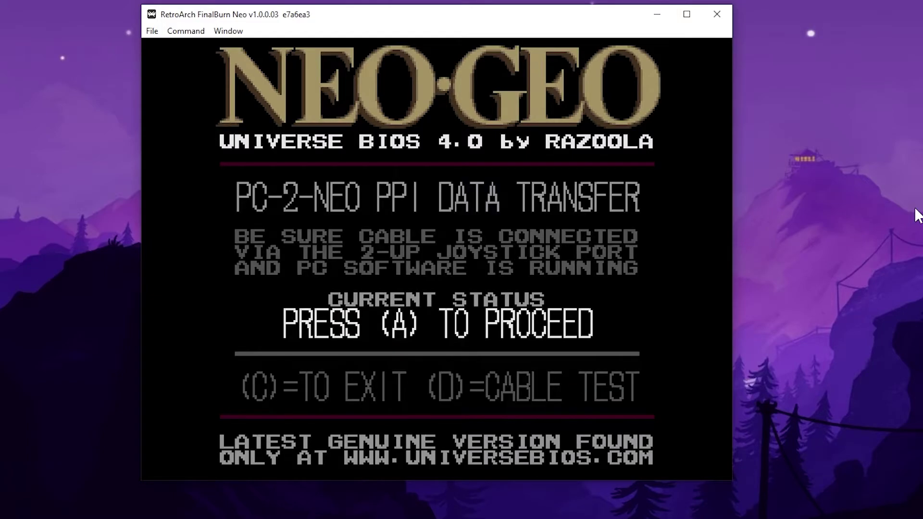
key(a)
key(Up)
key(Up)
key(Up)
key(Up)
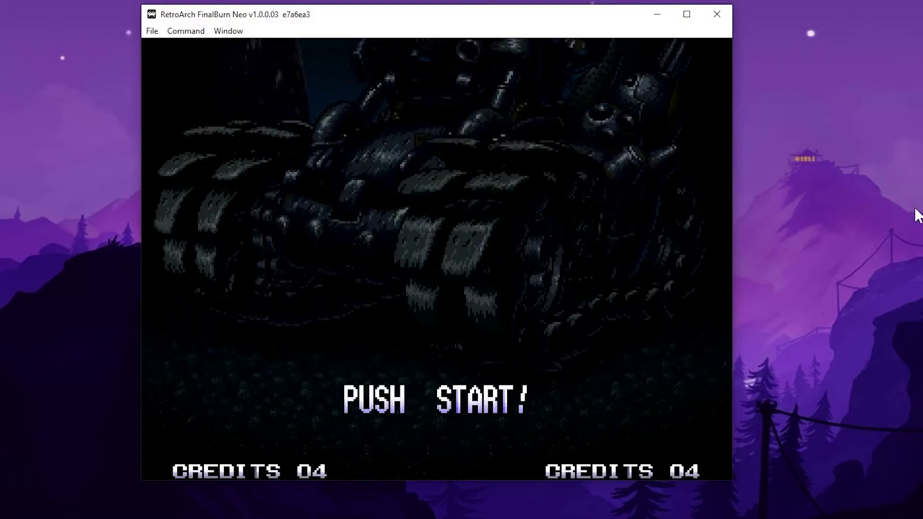
Step: Spend a credit, choose START, skip HOW TO PLAY and open fire in Mission 1
key(Return)
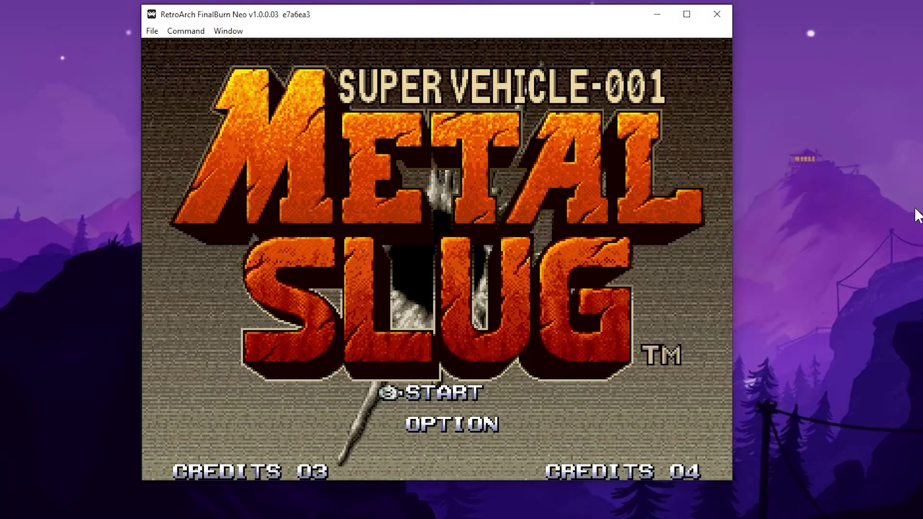
key(Return)
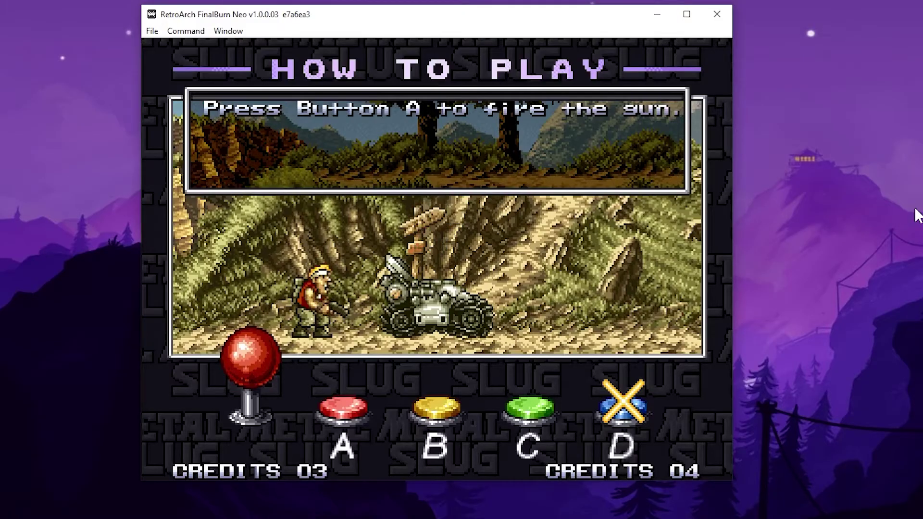
key(Return)
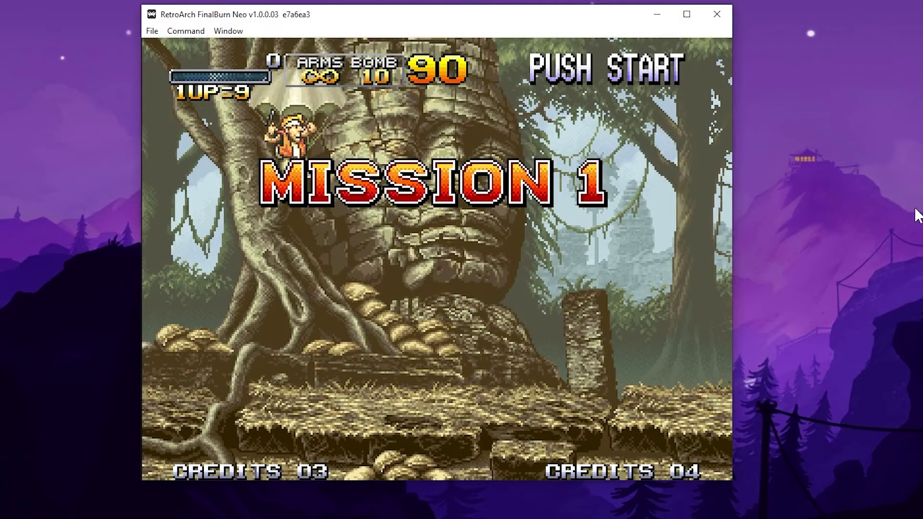
key(z)
key(z)
key(z)
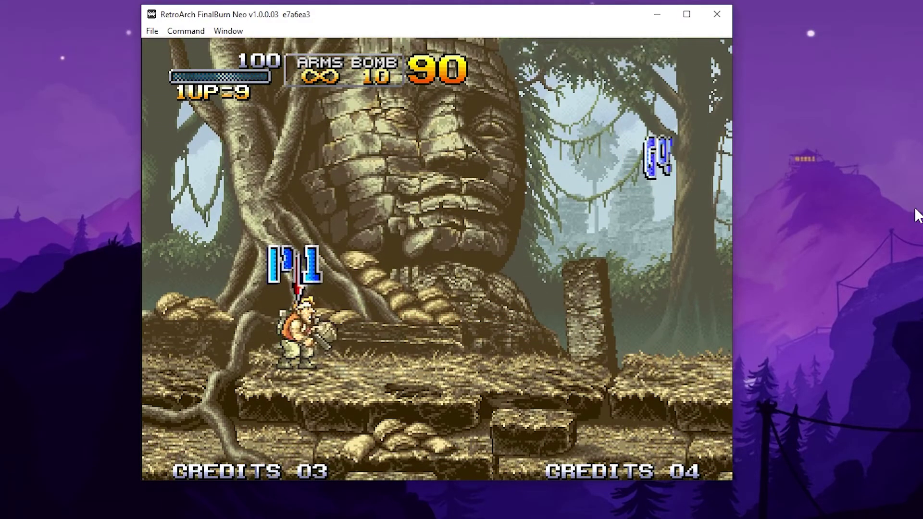
Step: Bring up the UNIBIOS In Game Menu and enter The Cheat Database for Metal Slug
key(Return+z+x+a)
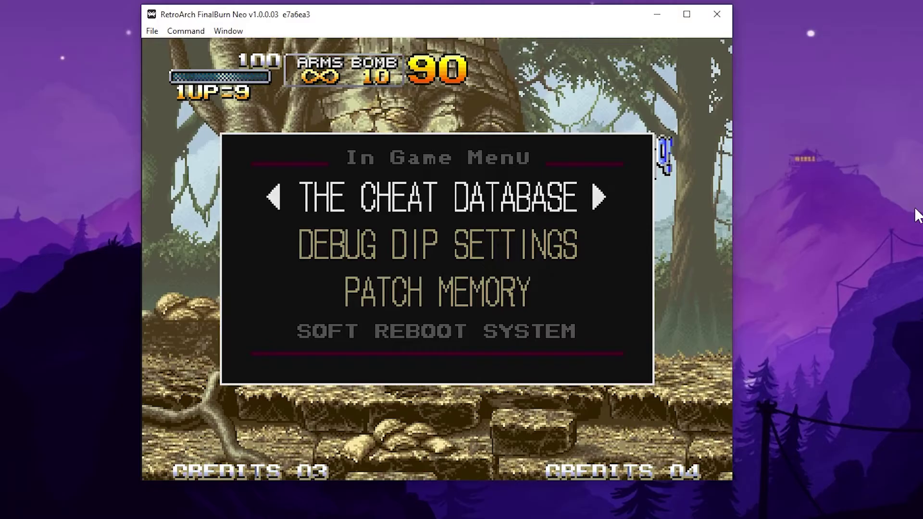
key(Down)
key(Down)
key(Up)
key(Up)
key(Down)
key(Up)
key(z)
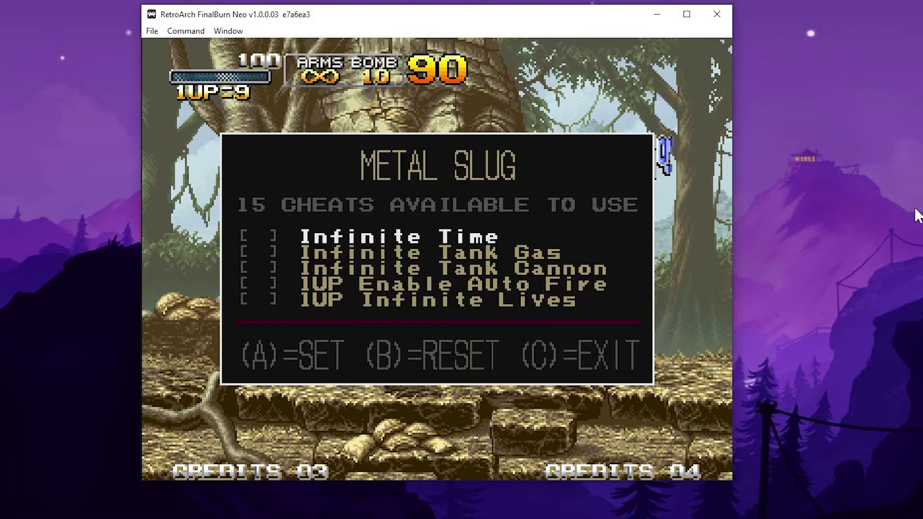
Step: Enable the 1UP cheats, including Infinite Ammo, then close the cheat list
key(Down)
key(Down)
key(Down)
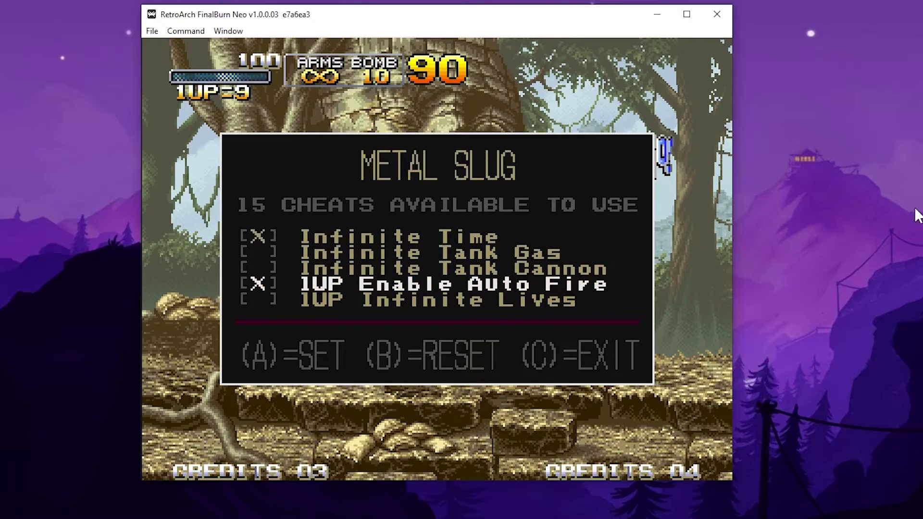
key(Down)
key(Down)
key(Down)
key(Up)
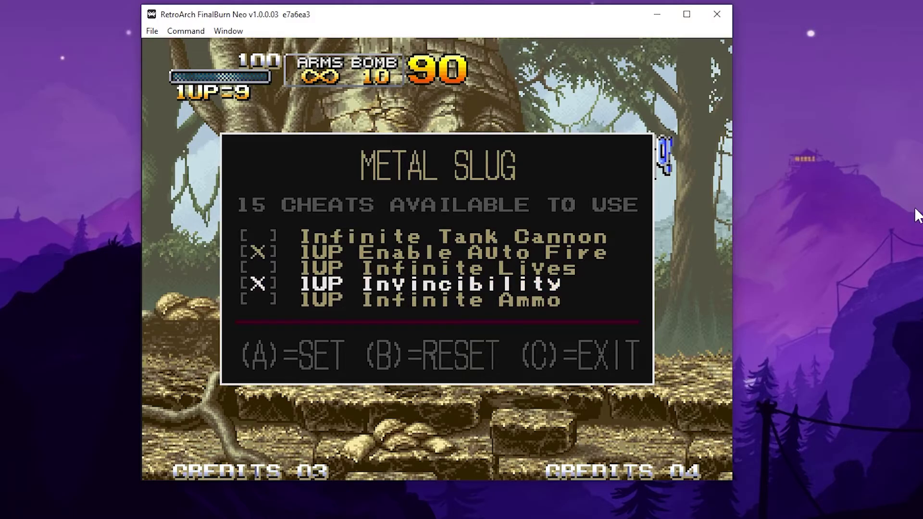
key(Down)
key(Down)
key(Up)
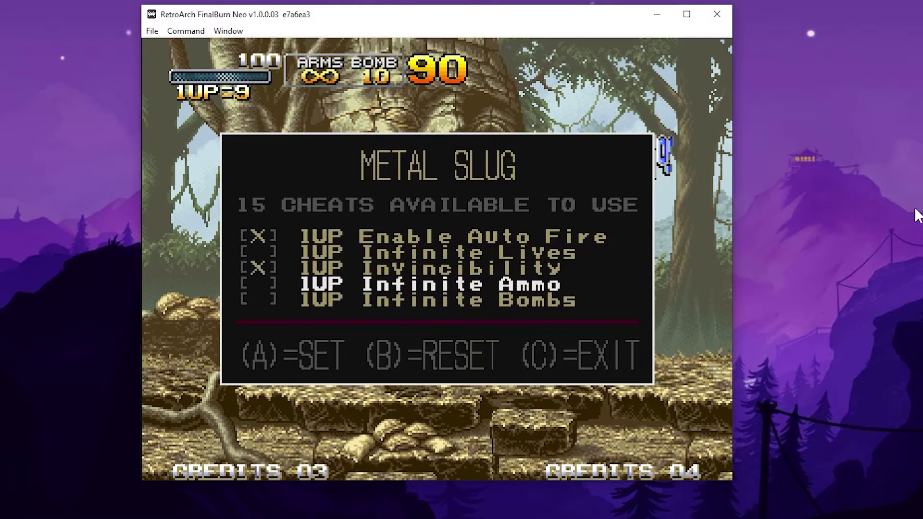
key(z)
key(Down)
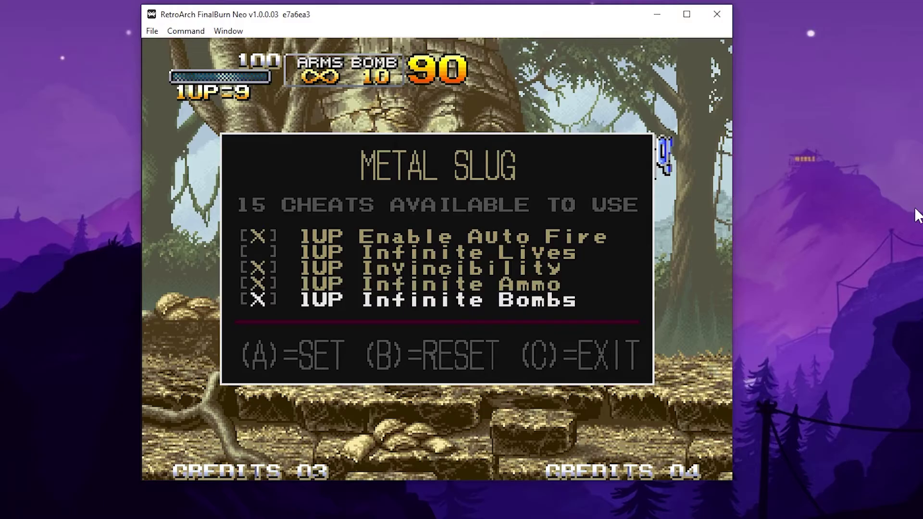
key(a)
Step: Check the Debug DIP Settings screen and move down to Patch Memory
key(Down)
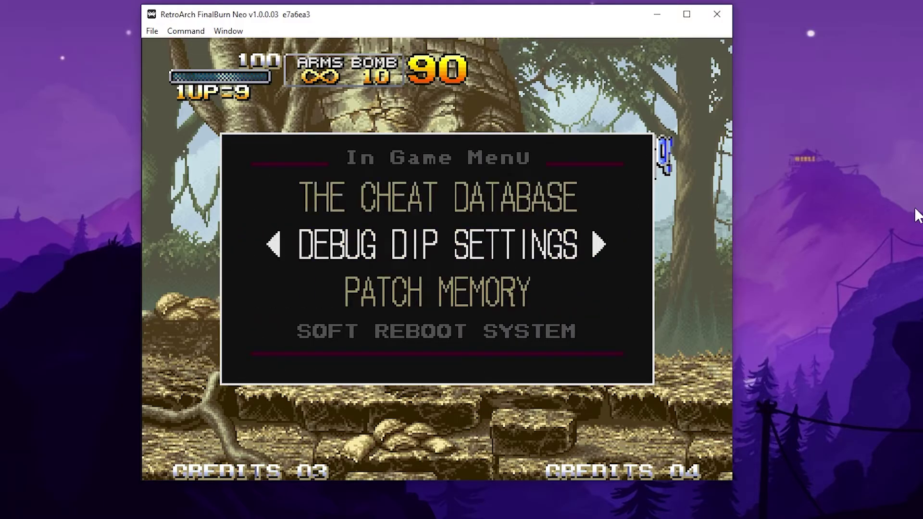
key(z)
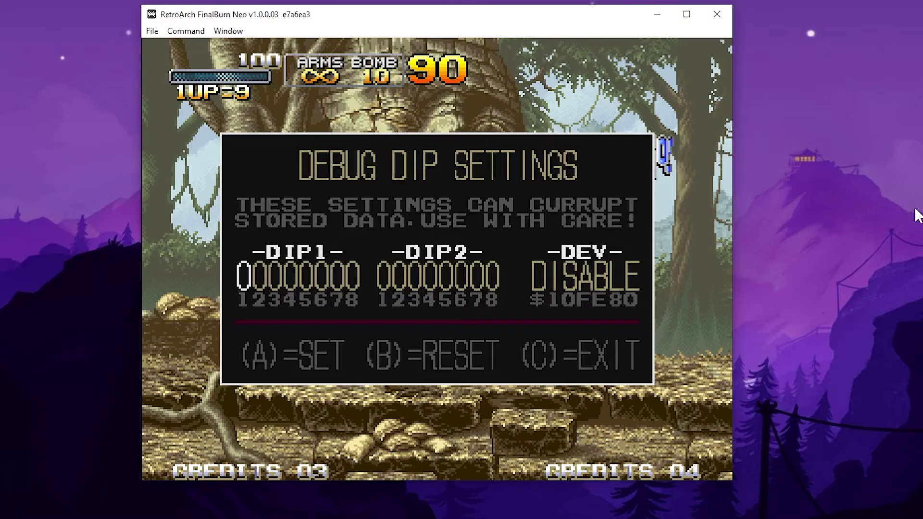
key(a)
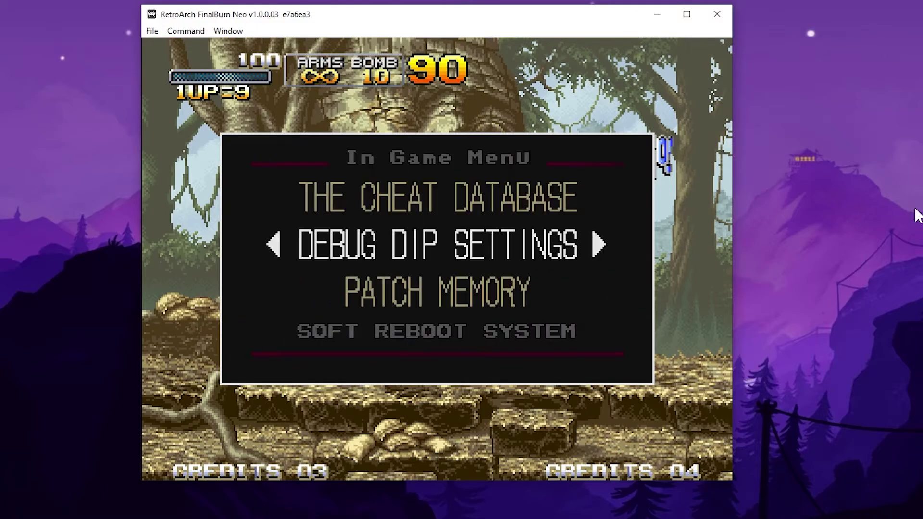
key(Down)
Step: Check the Patch Memory screen, then leave the in-game menu to resume Metal Slug
key(z)
key(a)
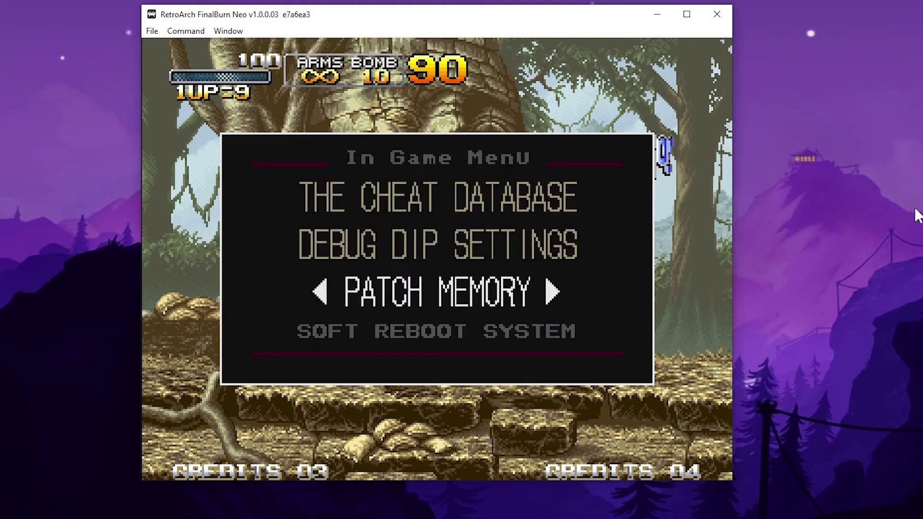
key(a)
Step: Run right through the jungle, jumping obstacles and shooting enemies
key(z)
key(z)
key(z)
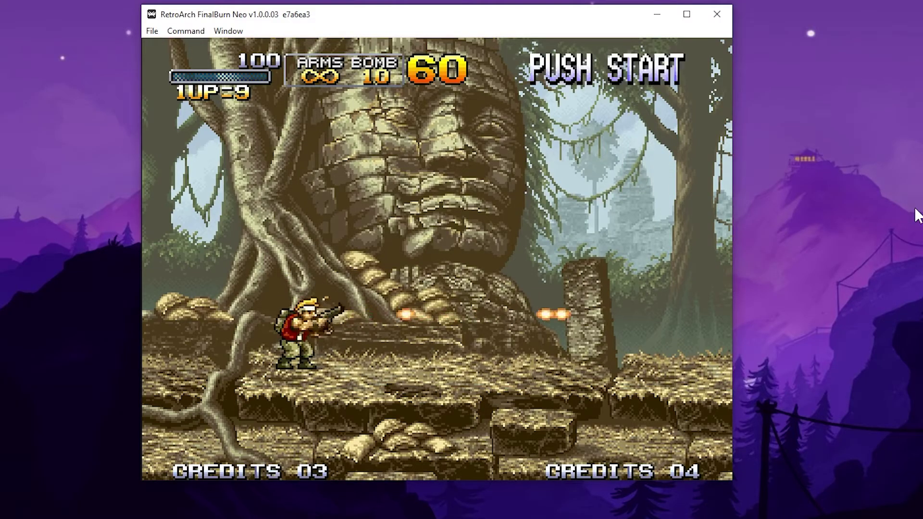
key(z)
key(z)
key(z)
key(Right)
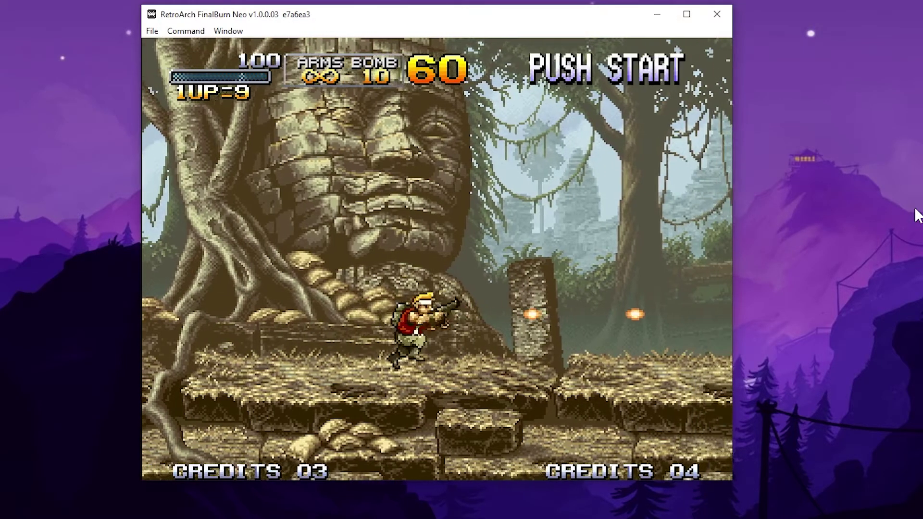
key(Right)
key(z)
key(z)
key(z)
key(z)
key(x)
key(x)
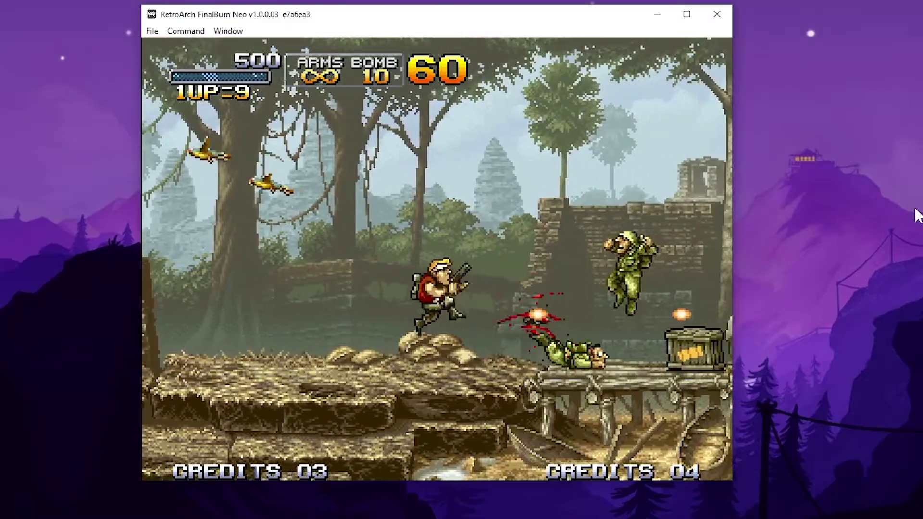
key(Right)
key(z)
key(z)
key(z)
key(z)
key(x)
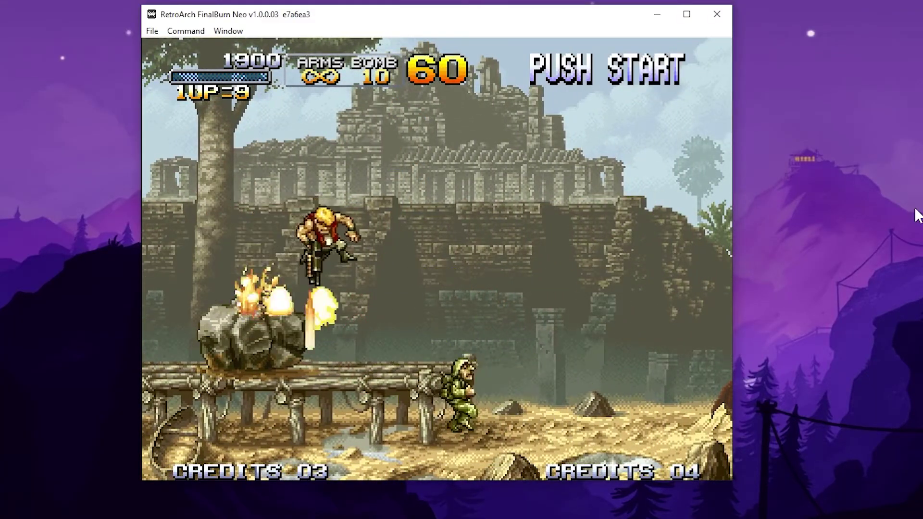
key(Right)
key(z)
key(z)
key(z)
key(z)
key(x)
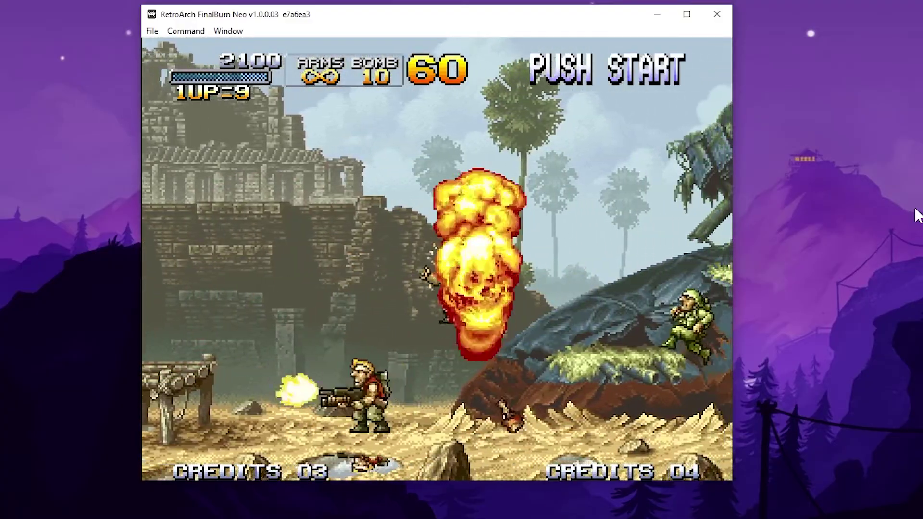
Step: Jump onto the wrecked tank and fire at the enemies on and above it
key(Right)
key(z)
key(z)
key(z)
key(z)
key(x)
key(x)
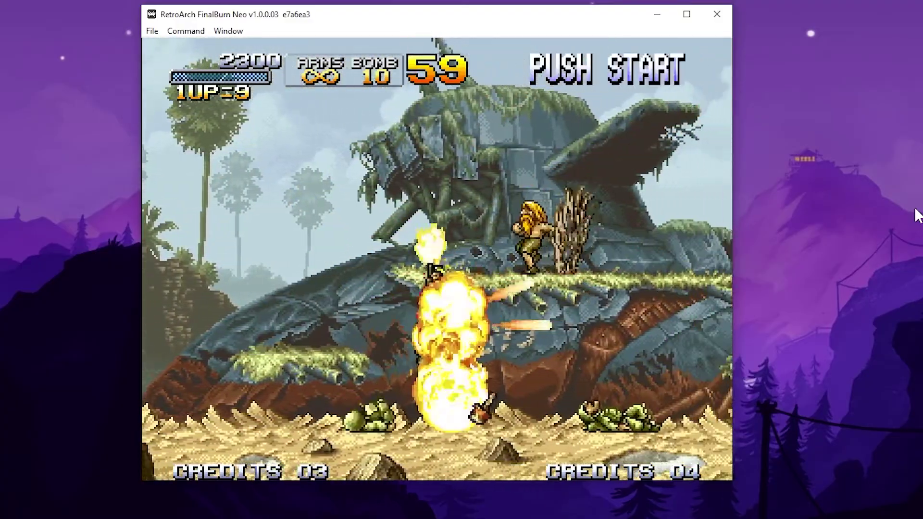
key(Right)
key(z)
key(z)
key(z)
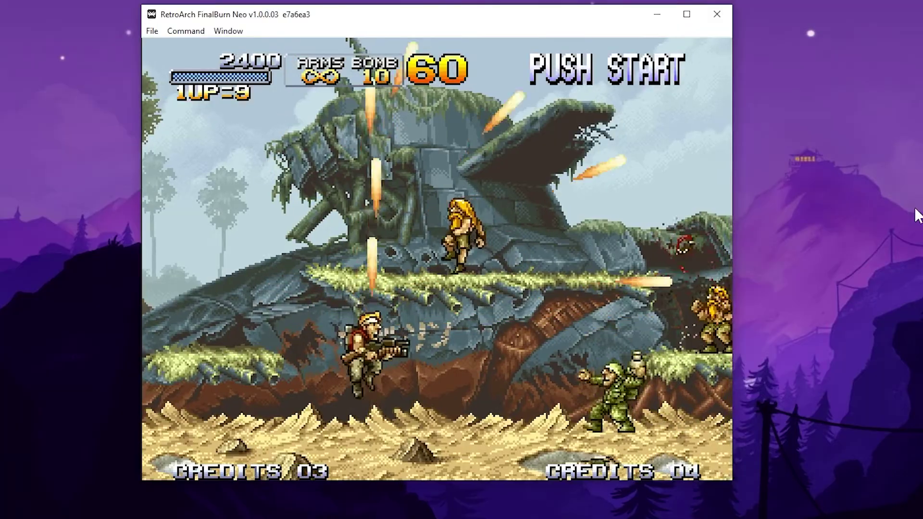
key(Right)
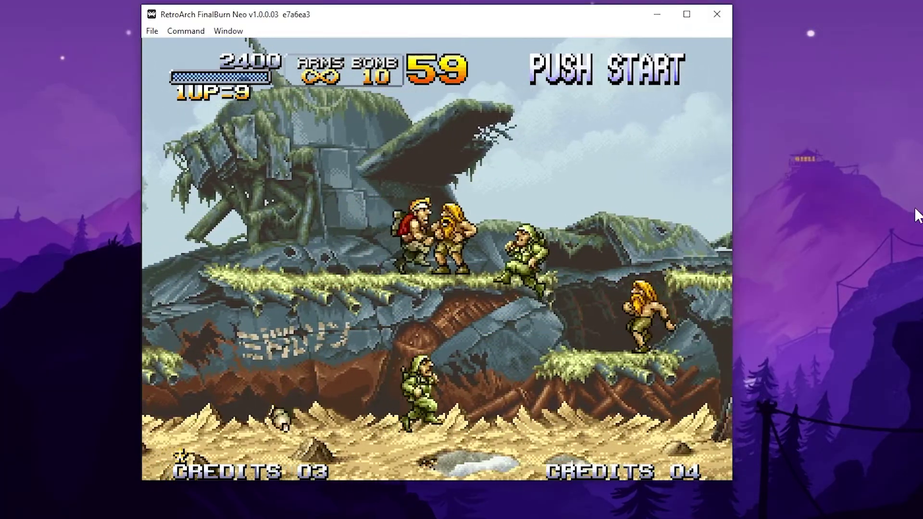
key(Right)
key(x)
key(z)
key(z)
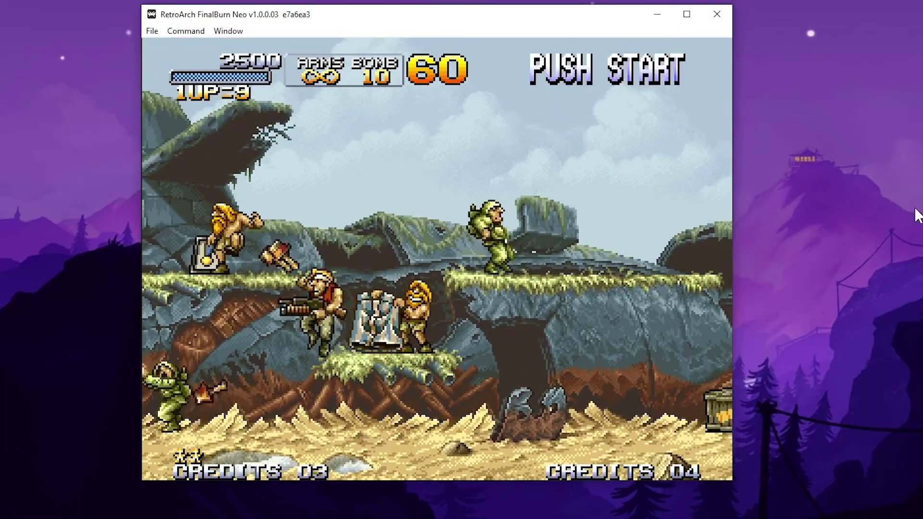
Step: Keep advancing right, jumping over enemies and firing the machine gun
key(Right)
key(z)
key(z)
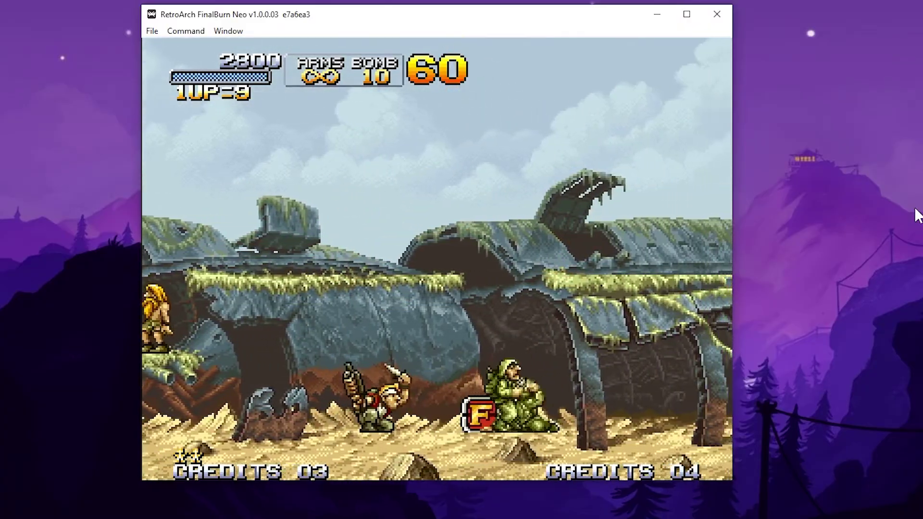
key(Right)
key(z)
key(z)
key(x)
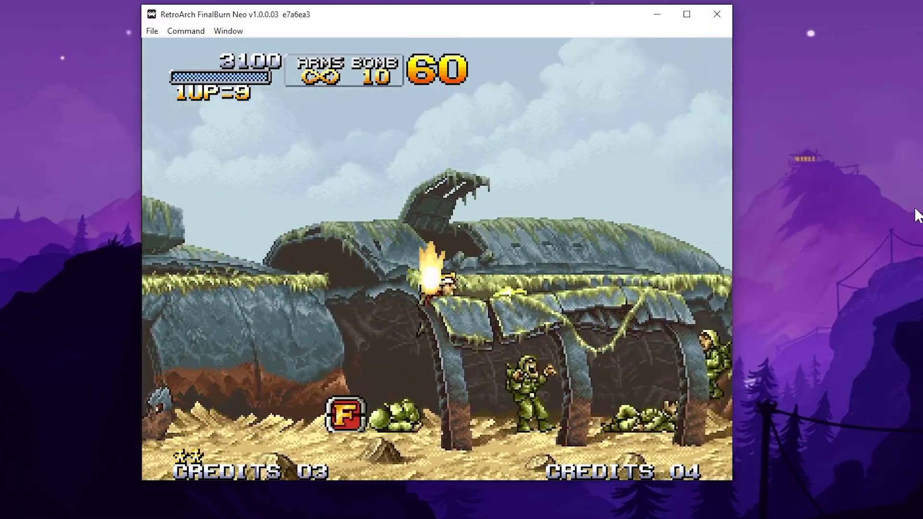
key(z)
key(z)
key(Right)
key(z)
key(z)
key(x)
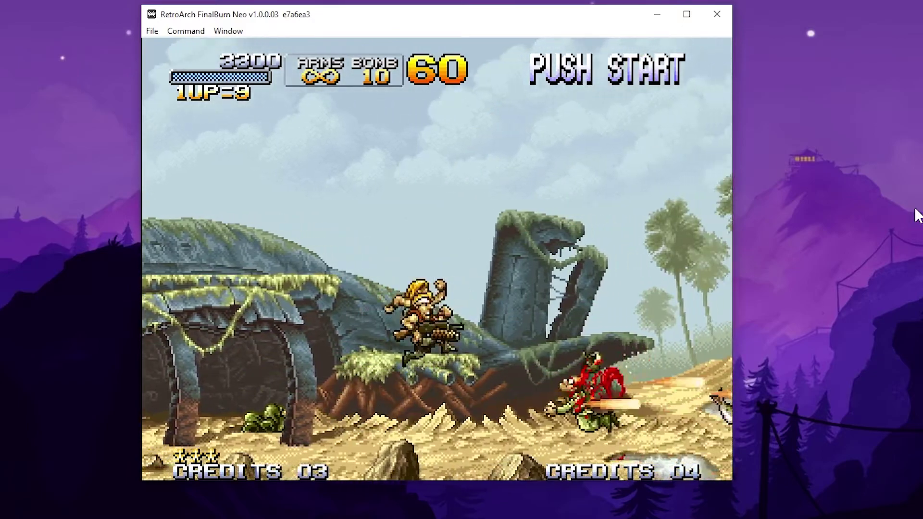
key(Right)
key(z)
key(z)
key(z)
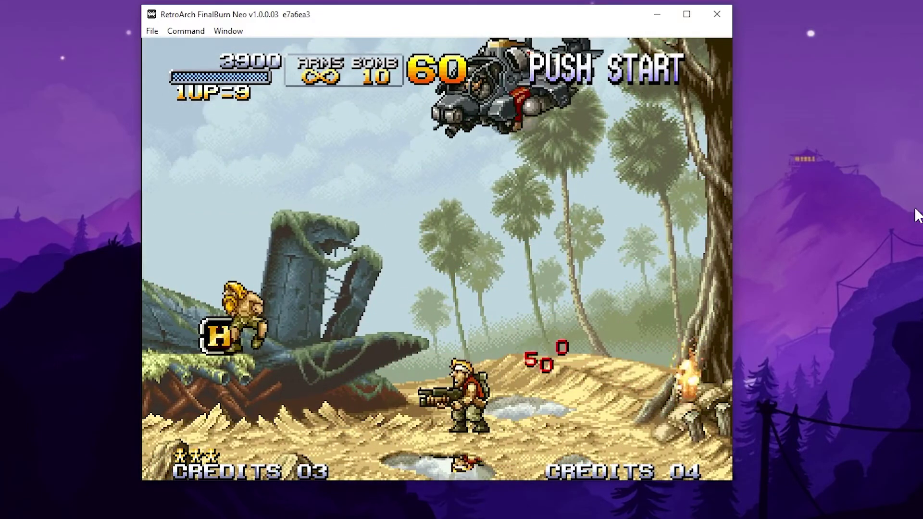